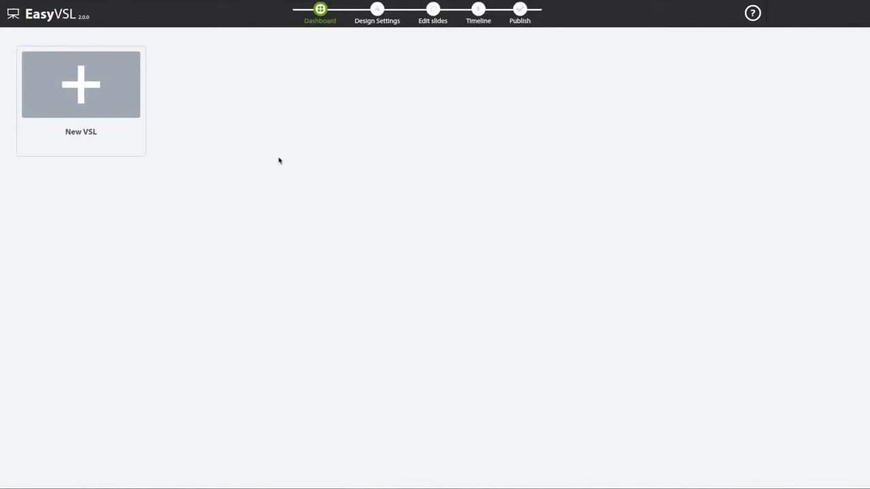
- Create a new VSL titled 'Demo' that is built from pasted text
click(108, 89)
drag(388, 295, 281, 292)
text(Demo)
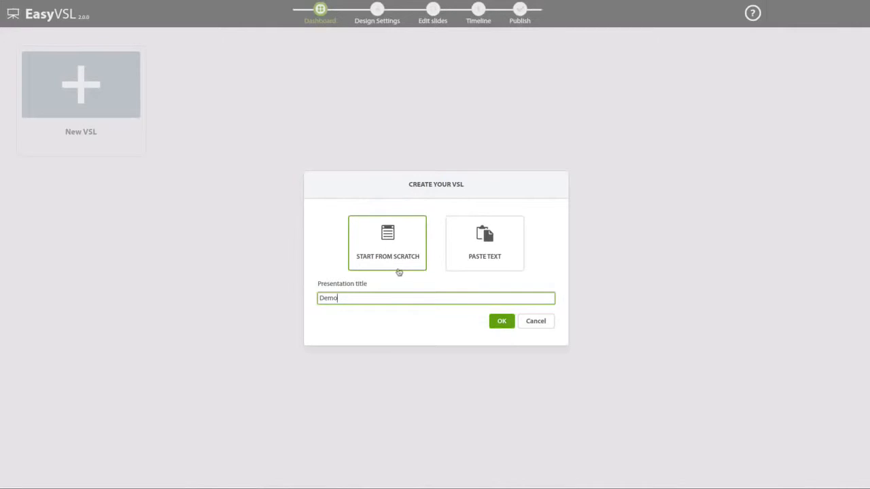
click(479, 259)
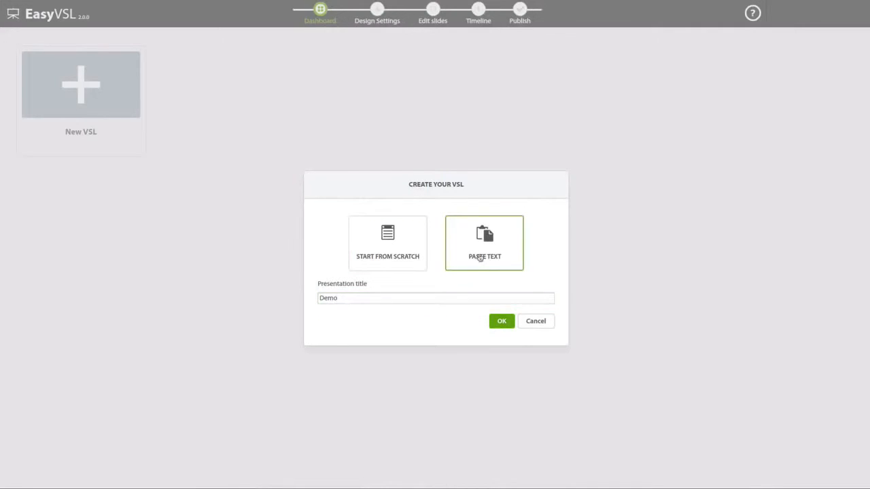
click(500, 322)
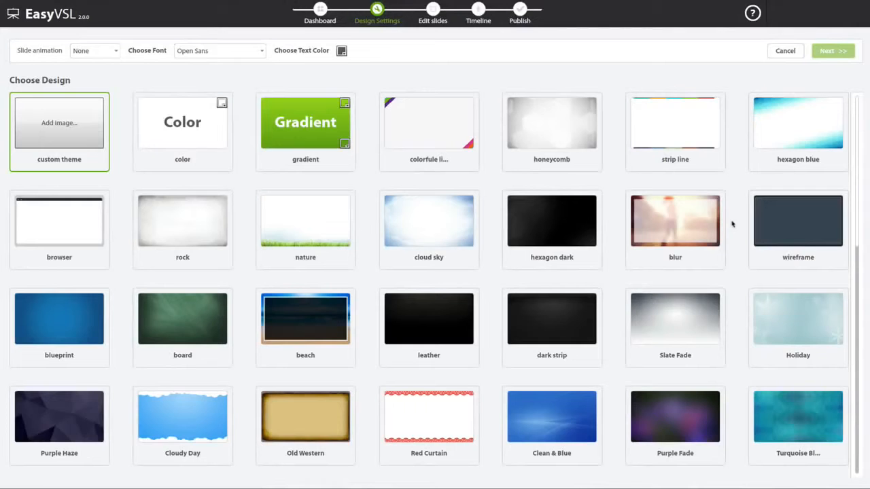
- Choose the nature design with Fade slide animation, keep the Open Sans font, and continue
scroll(664, 224, down, 1)
scroll(663, 225, down, 7)
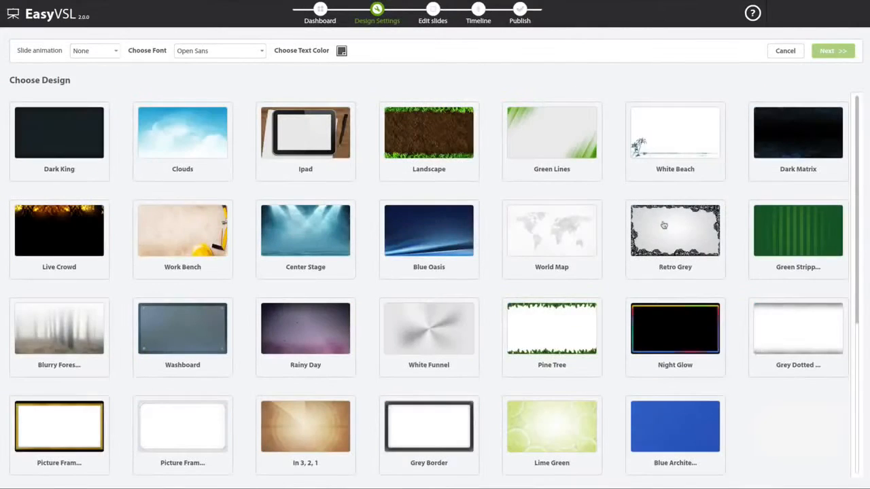
scroll(654, 238, up, 8)
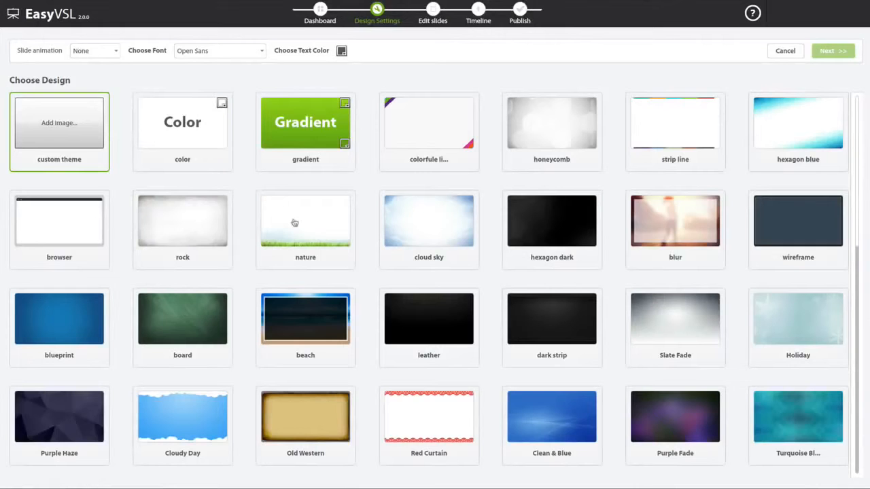
click(315, 222)
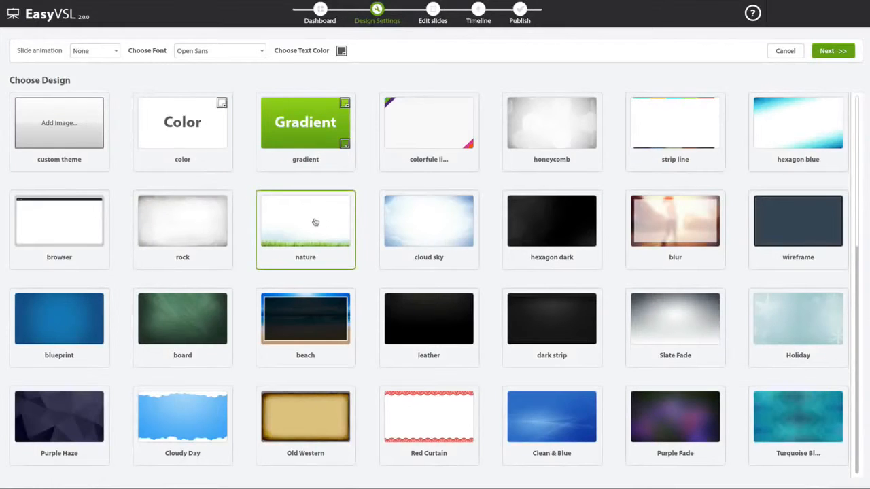
click(108, 55)
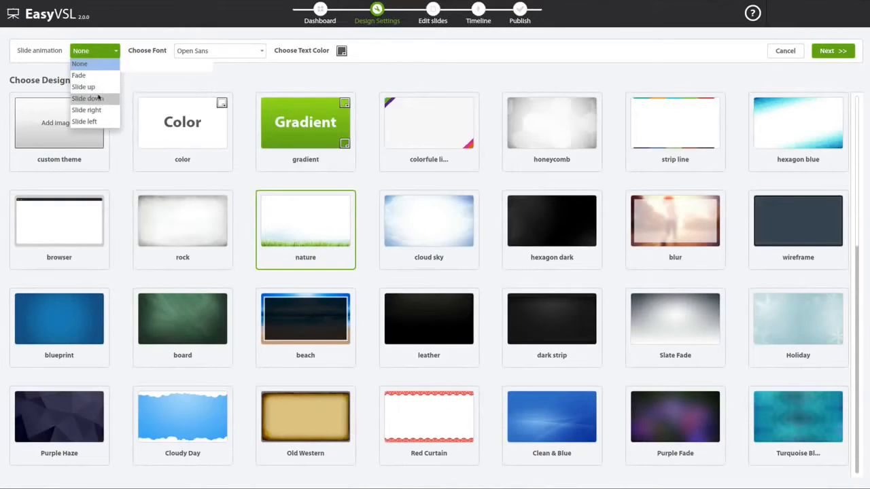
click(87, 76)
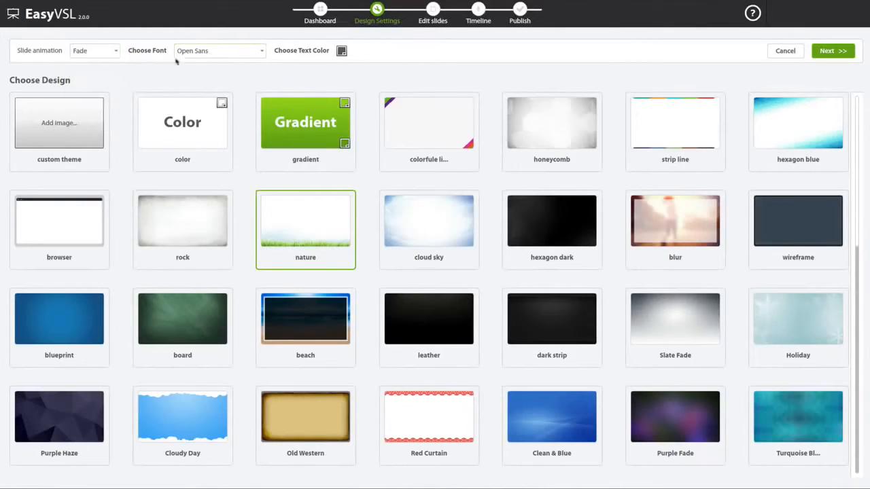
click(212, 53)
scroll(216, 86, up, 8)
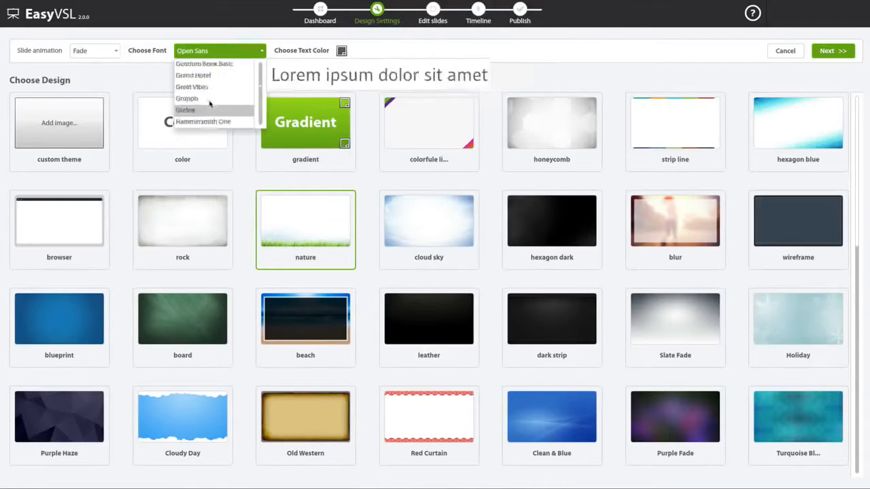
click(224, 47)
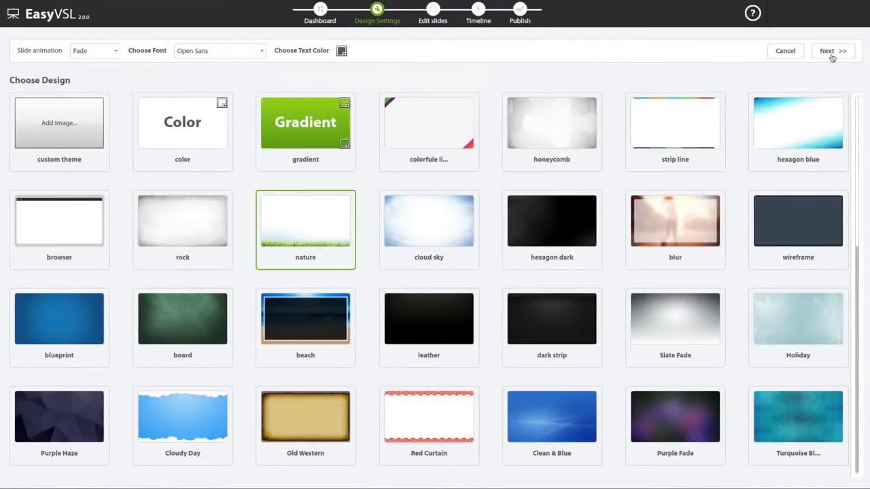
click(831, 55)
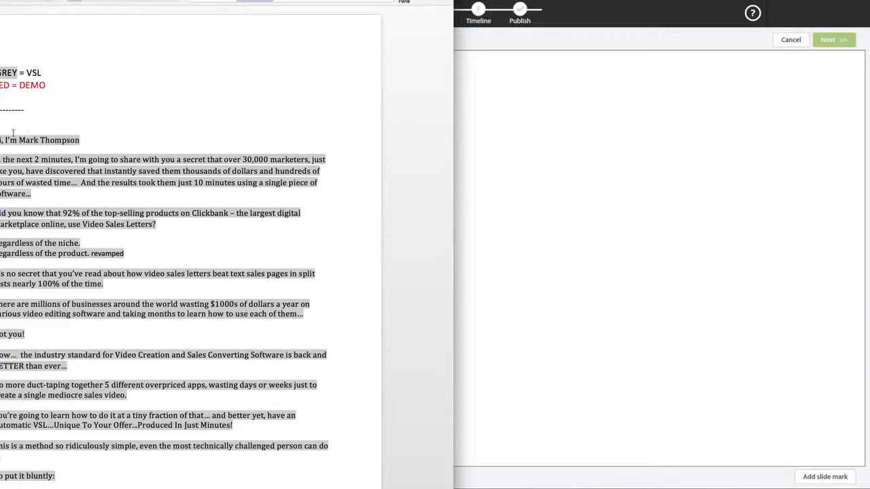
- Copy the whole sales script from the Word document into EasyVSL's script box
drag(1, 140, 233, 423)
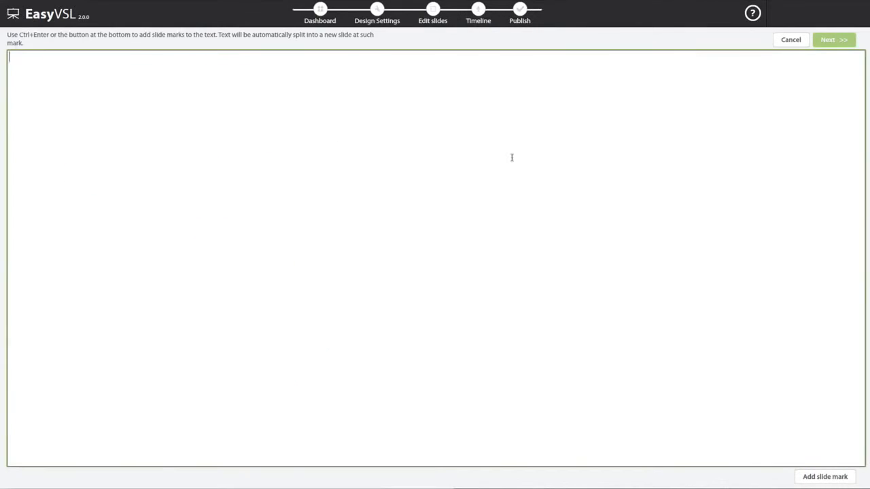
key(ctrl+v)
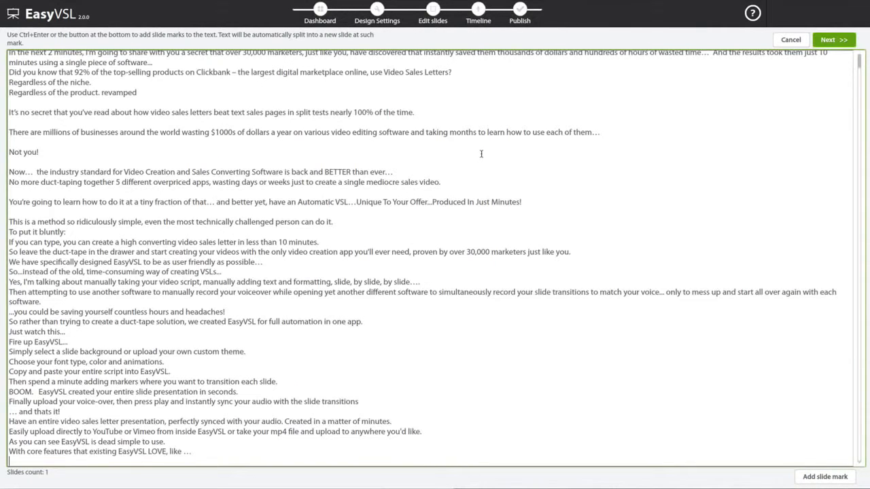
scroll(339, 122, up, 1)
click(110, 54)
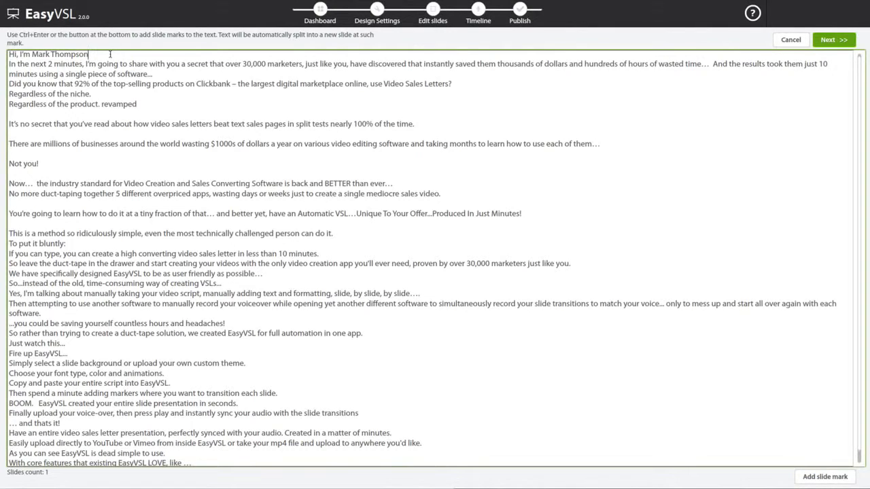
- Insert slide breaks after the greeting, 'marketers', 'wasted time…', 'just 10', and onward through 'each of them…'
click(825, 476)
click(304, 64)
key(BackSpace)
key(ctrl+Return)
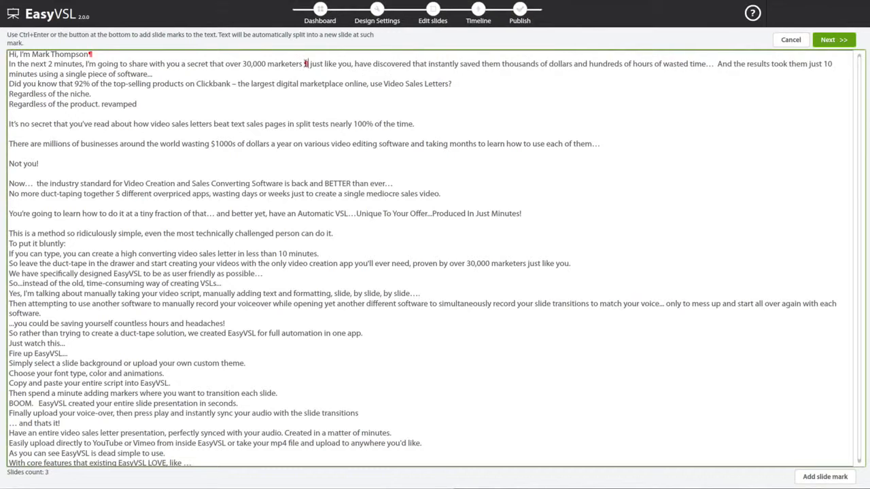
click(835, 64)
key(ctrl+Return)
click(718, 64)
key(ctrl+Return)
click(152, 75)
key(ctrl+Return)
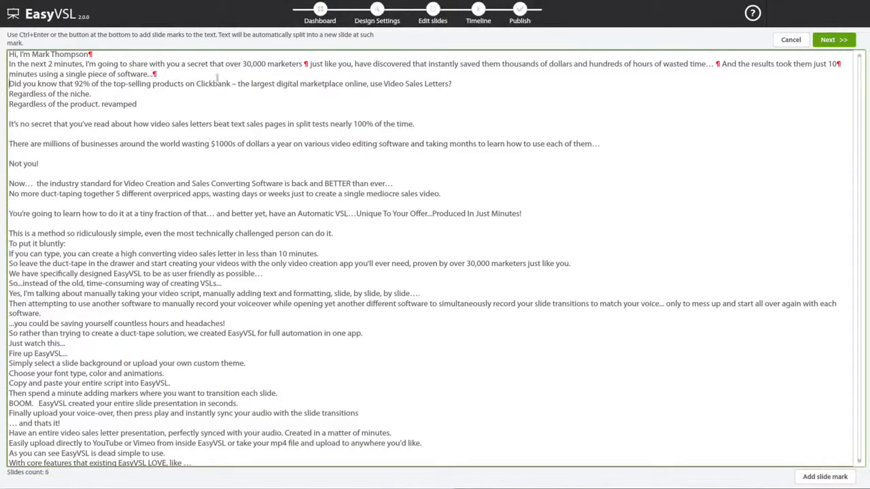
click(478, 84)
key(ctrl+Return)
click(131, 96)
key(ctrl+Return)
click(141, 104)
key(ctrl+Return)
click(441, 125)
key(ctrl+Return)
click(616, 144)
key(ctrl+Return)
- Add slide breaks after 'wasting', 'Not you!', 'BETTER than ever…', and onward through 'creating VSLs...'
click(210, 143)
key(ctrl+Return)
click(39, 164)
key(ctrl+Return)
click(395, 183)
key(ctrl+Return)
click(441, 193)
key(ctrl+Return)
click(524, 214)
key(ctrl+Return)
click(334, 233)
key(ctrl+Return)
click(145, 244)
key(ctrl+Return)
click(329, 255)
key(ctrl+Return)
key(ctrl+Return)
click(262, 273)
key(ctrl+Return)
click(221, 283)
key(ctrl+Return)
- Delete the script from 'Yes, I'm talking…' onward, split before 'and better yet' and after 'apps,', then generate the slides
drag(10, 292, 362, 426)
key(Delete)
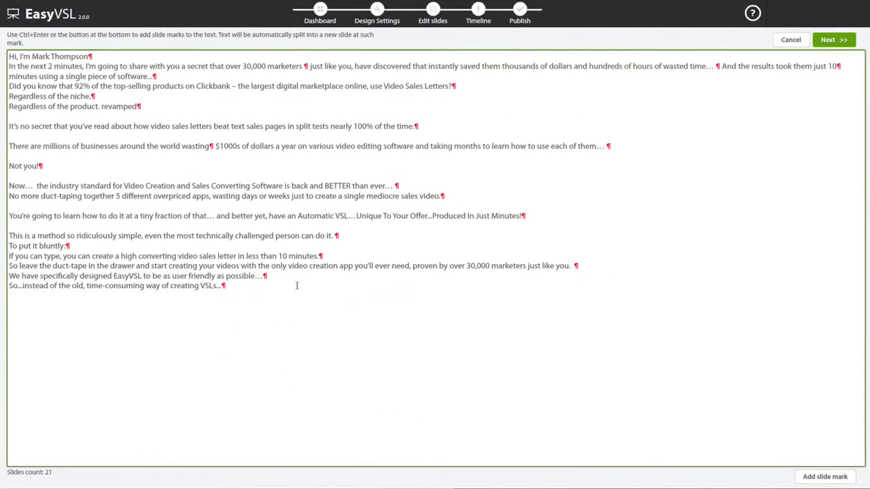
click(216, 216)
key(ctrl+Return)
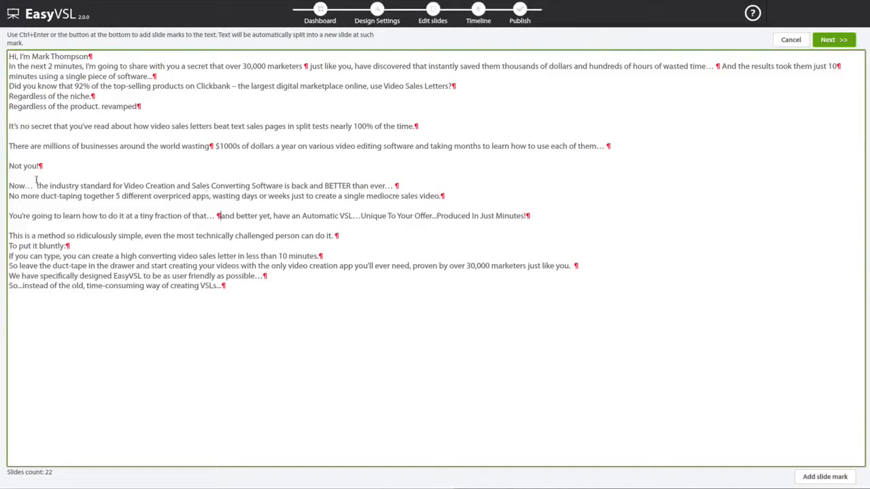
click(211, 196)
key(ctrl+Return)
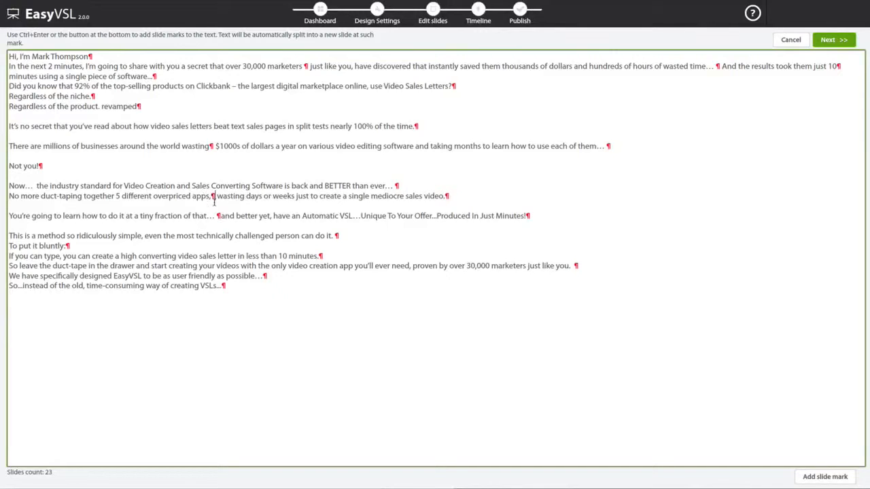
click(832, 42)
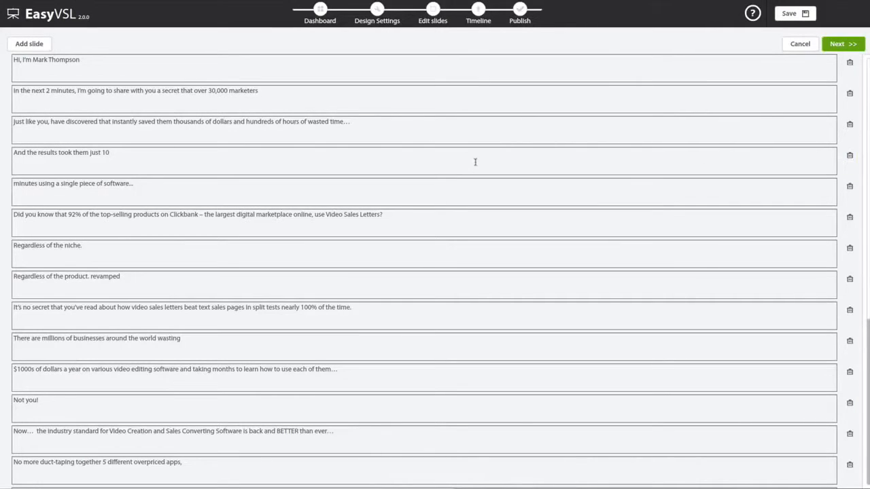
- Open the slide editor, browse slides 2 and 3, and return to slide 1's greeting text
click(849, 50)
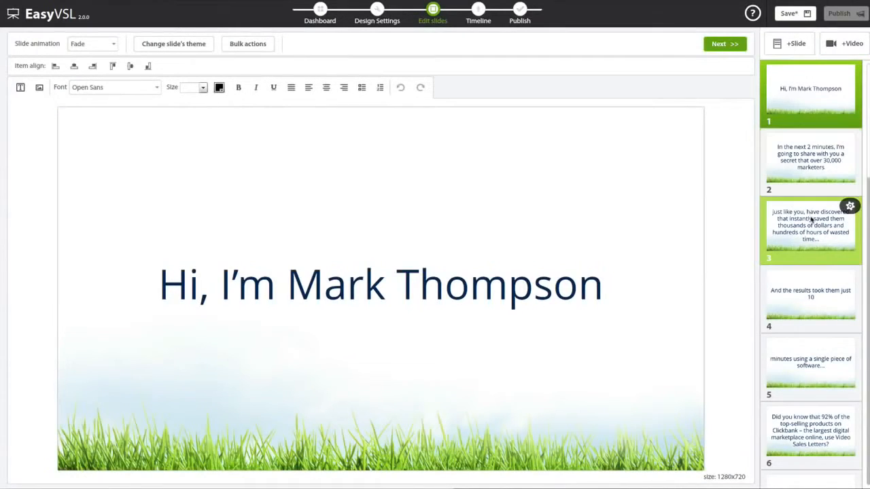
click(815, 169)
click(814, 219)
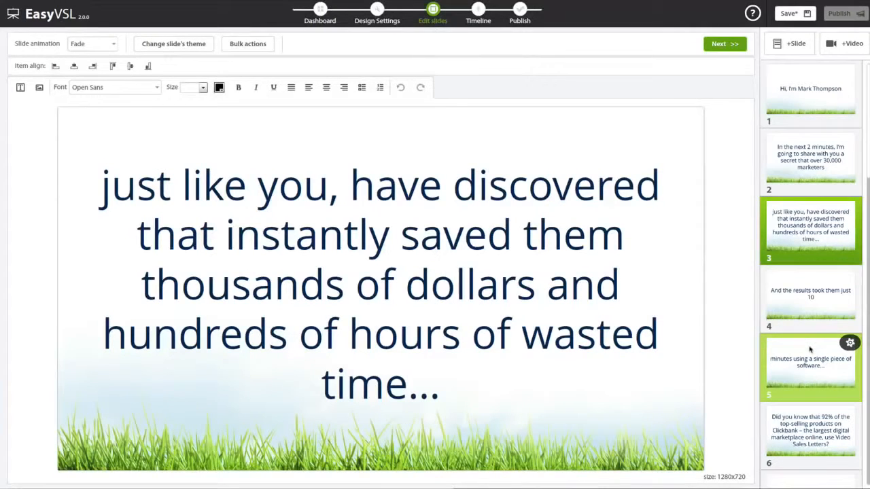
click(815, 90)
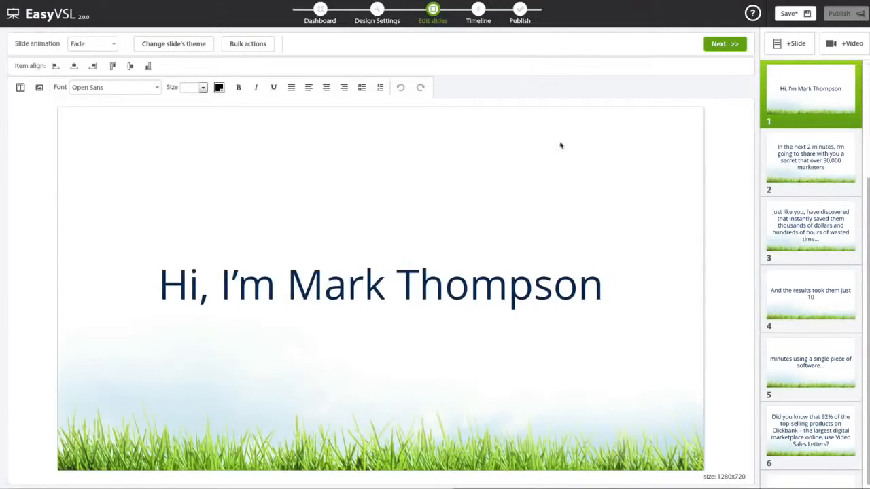
click(449, 288)
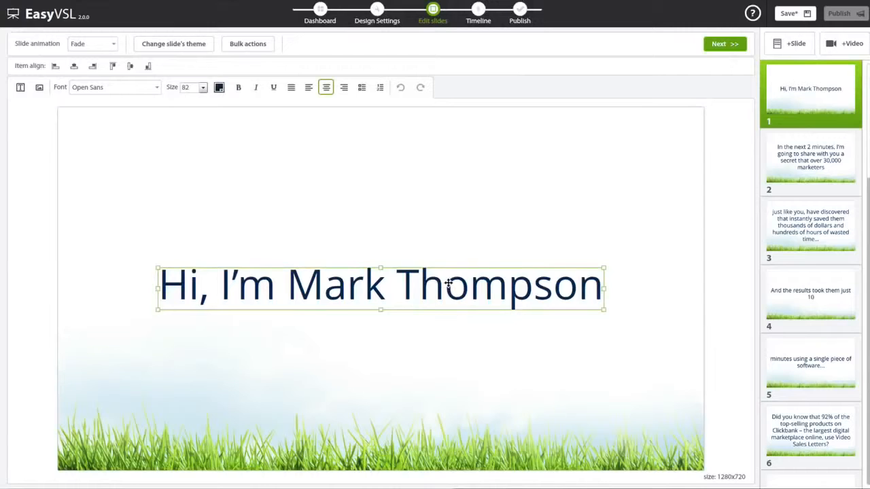
click(448, 284)
click(395, 286)
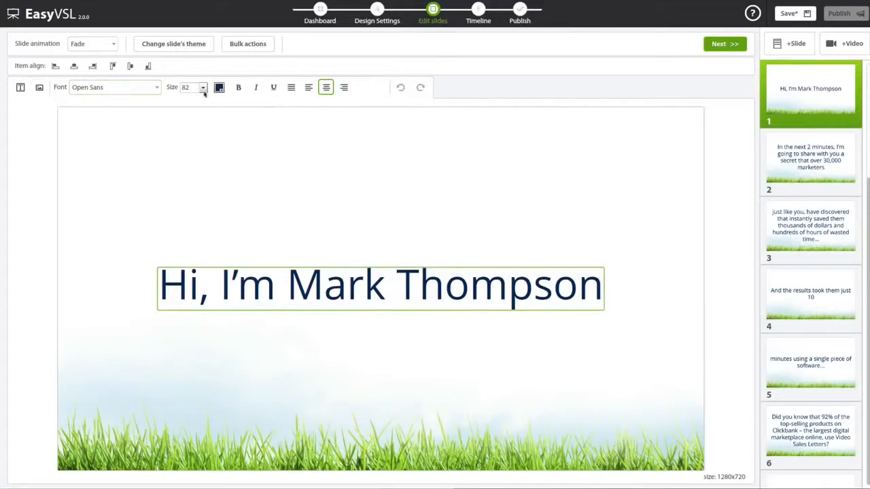
triple_click(325, 285)
click(238, 87)
click(256, 87)
click(256, 87)
click(238, 87)
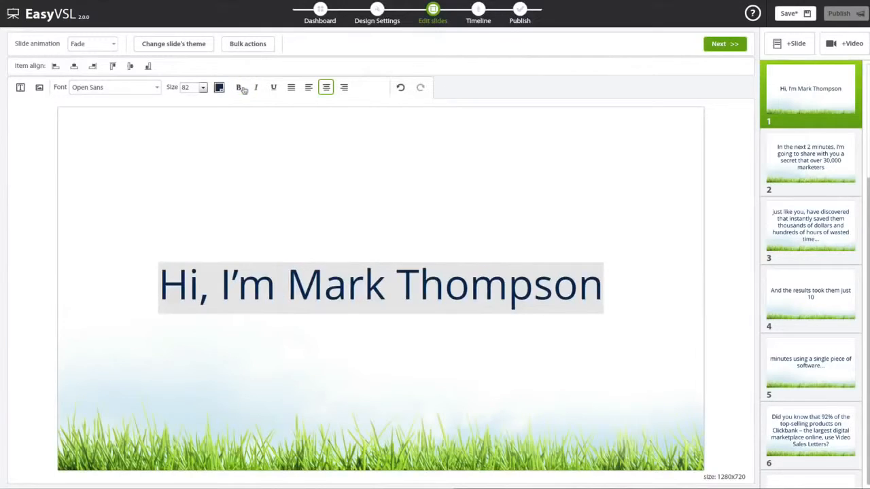
click(259, 47)
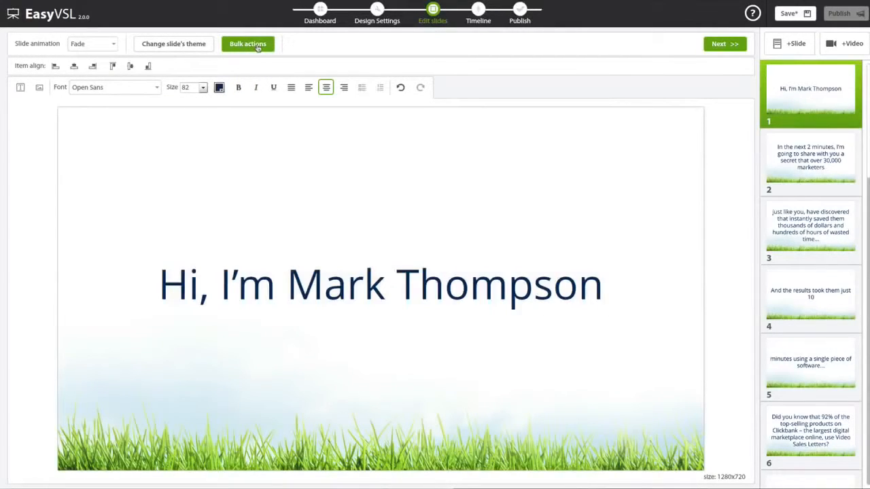
- Apply the rock theme to the slides after previewing browser and hexagon blue
click(195, 44)
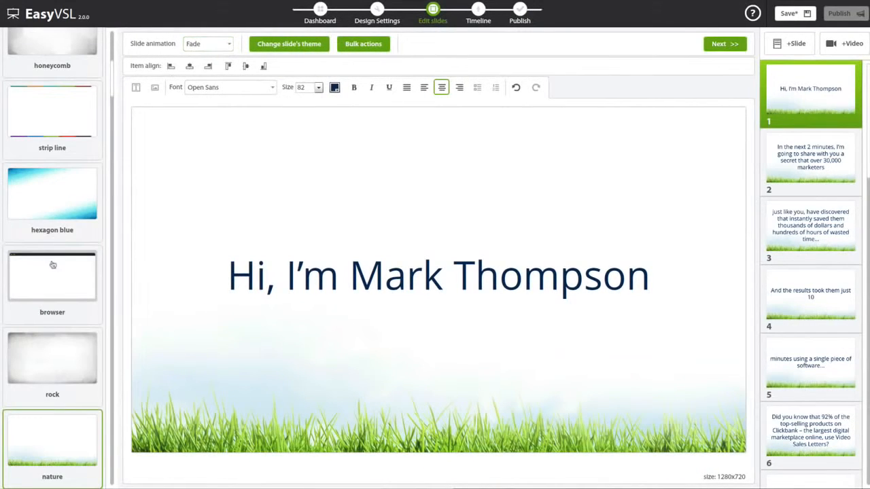
click(55, 284)
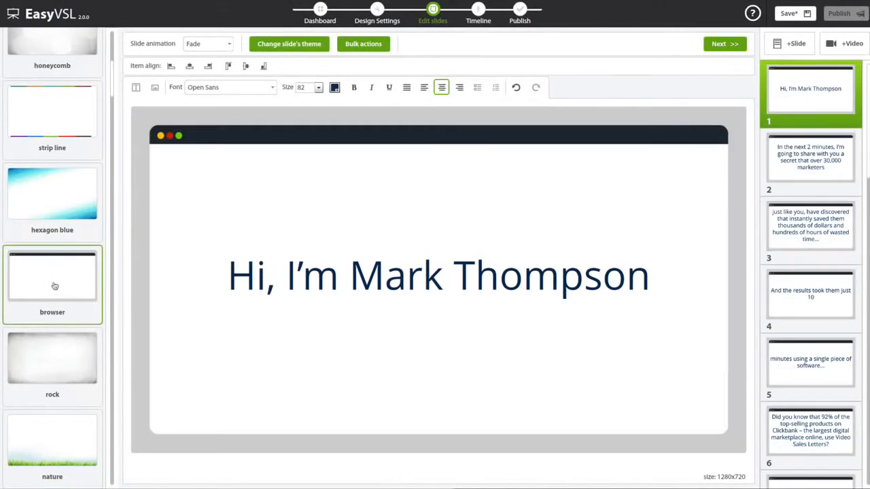
click(61, 205)
click(48, 375)
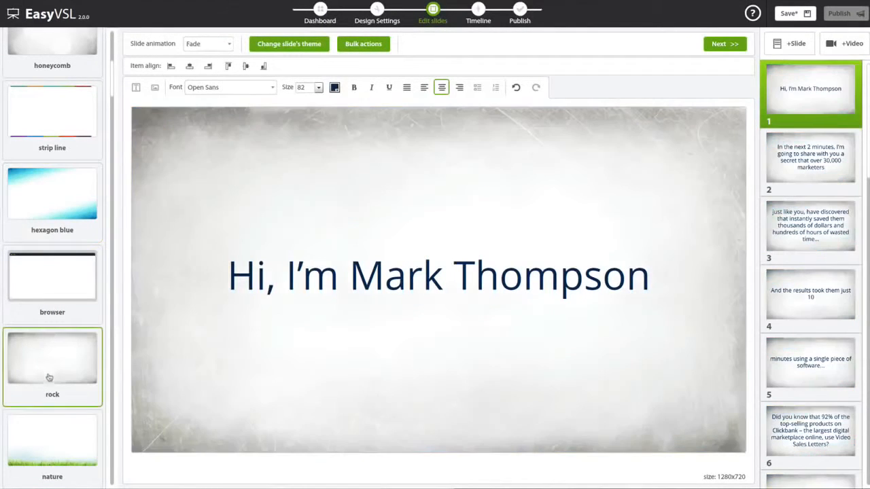
- Format the title as 70-point Open Sans, centred
click(311, 89)
click(318, 88)
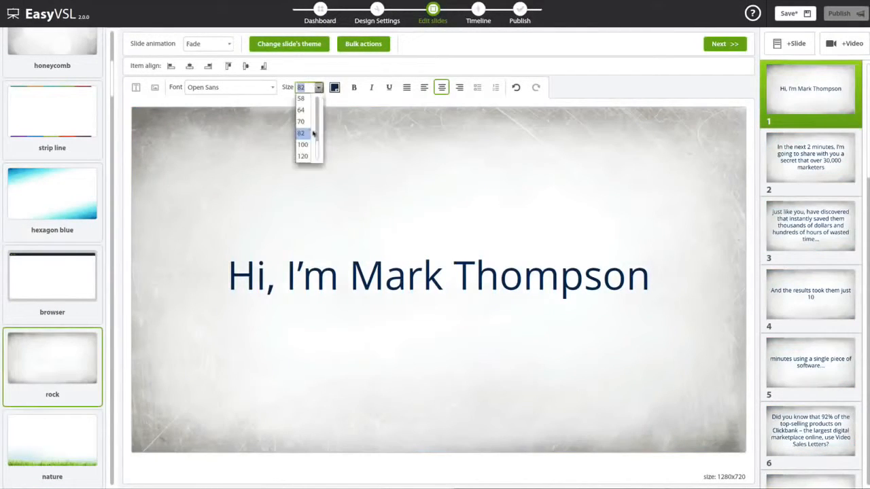
click(304, 124)
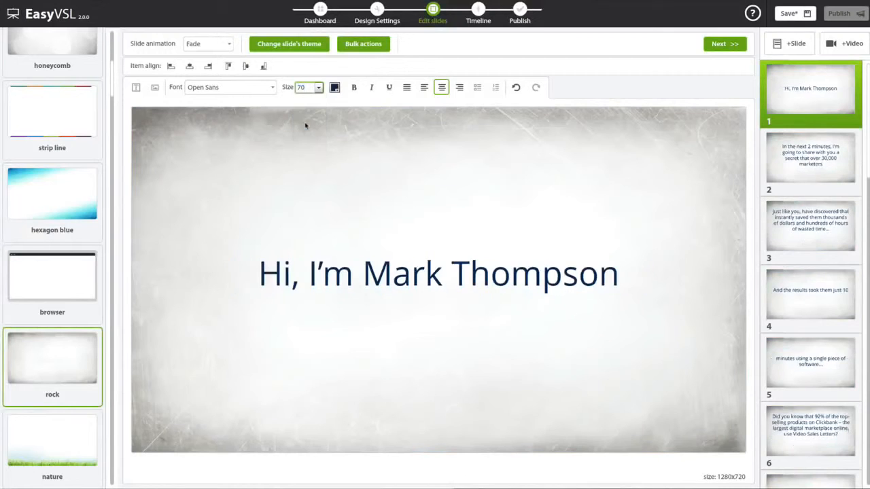
click(272, 87)
click(244, 111)
click(271, 88)
scroll(234, 116, up, 2)
click(213, 132)
click(223, 46)
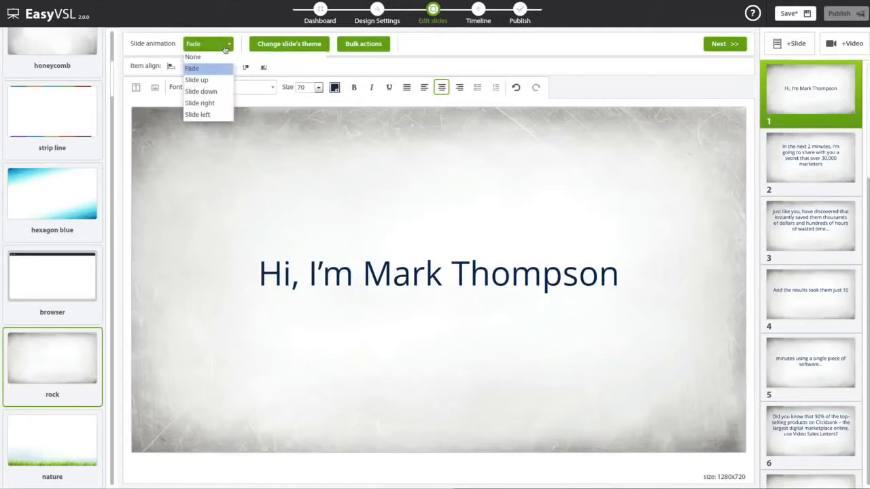
click(424, 87)
click(440, 88)
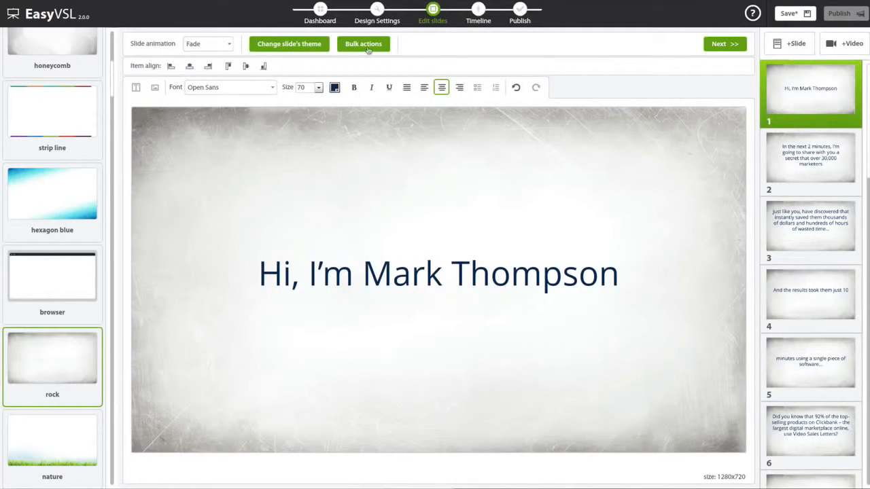
- Close the theme panel and browse slides 2 through 4
click(296, 50)
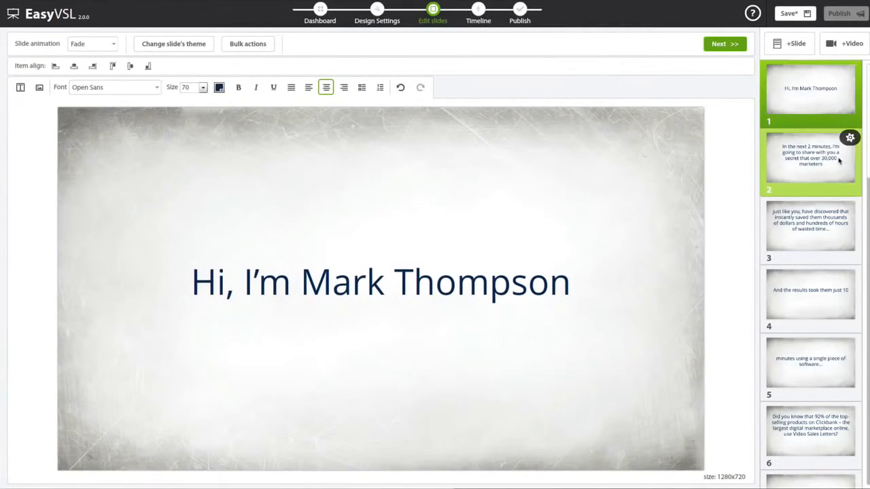
click(838, 159)
click(829, 216)
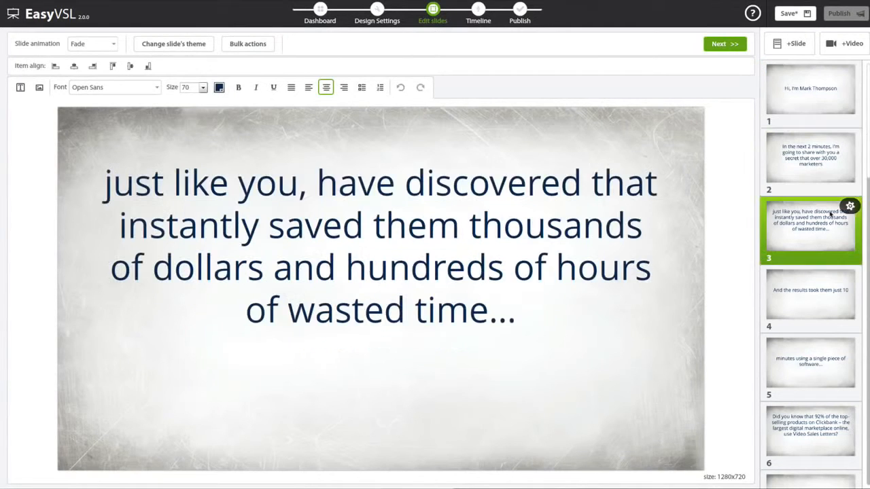
click(823, 294)
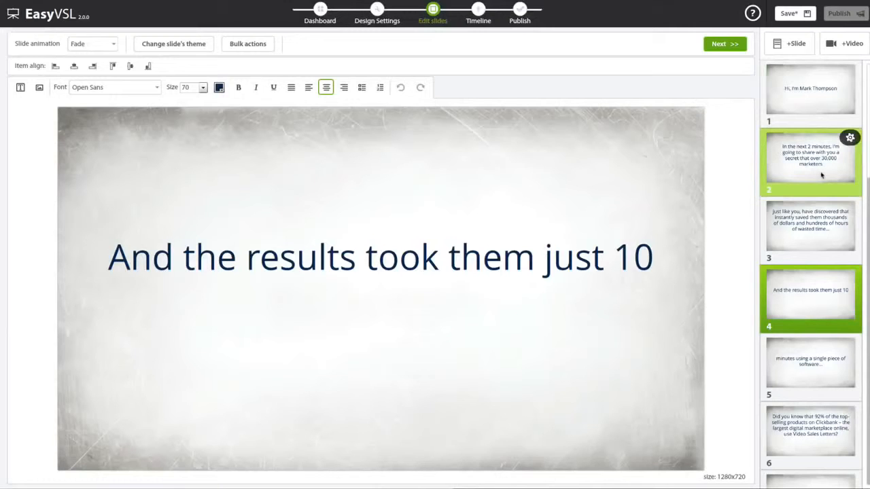
- Add Thanks Mark.mp4 to the presentation as a video slide
click(842, 46)
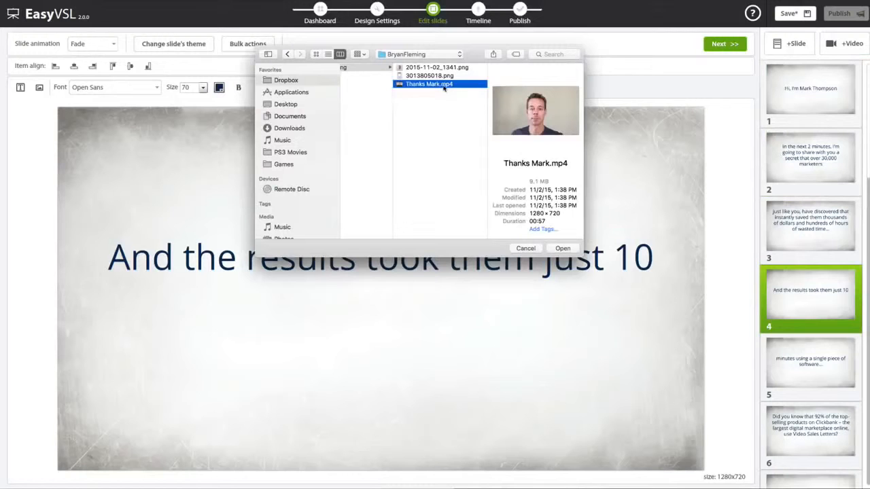
double_click(444, 84)
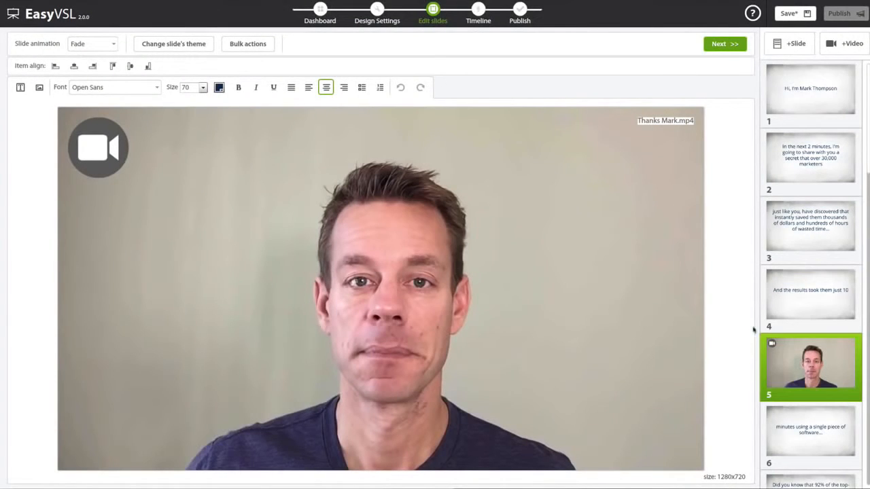
mouse_move(815, 350)
mouse_down()
mouse_move(814, 278)
mouse_move(814, 416)
mouse_move(816, 350)
mouse_up()
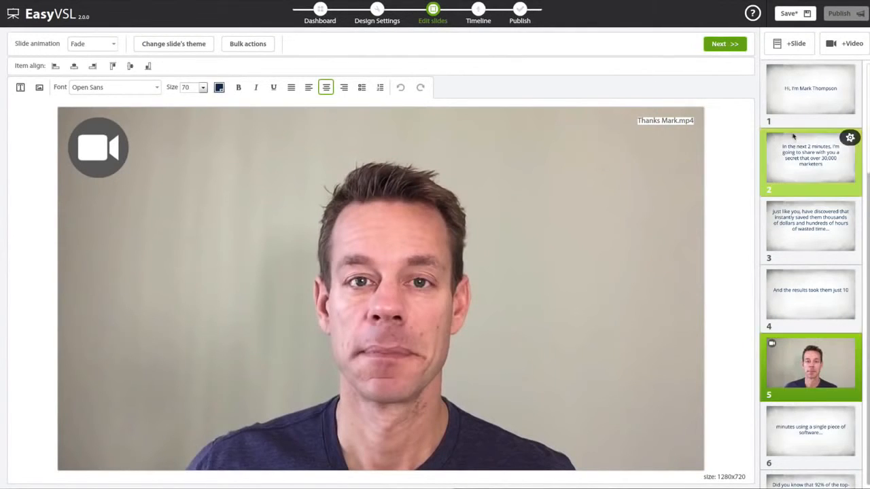
- Review slides 1 to 4 and save the presentation
click(810, 92)
click(810, 163)
click(812, 250)
click(812, 296)
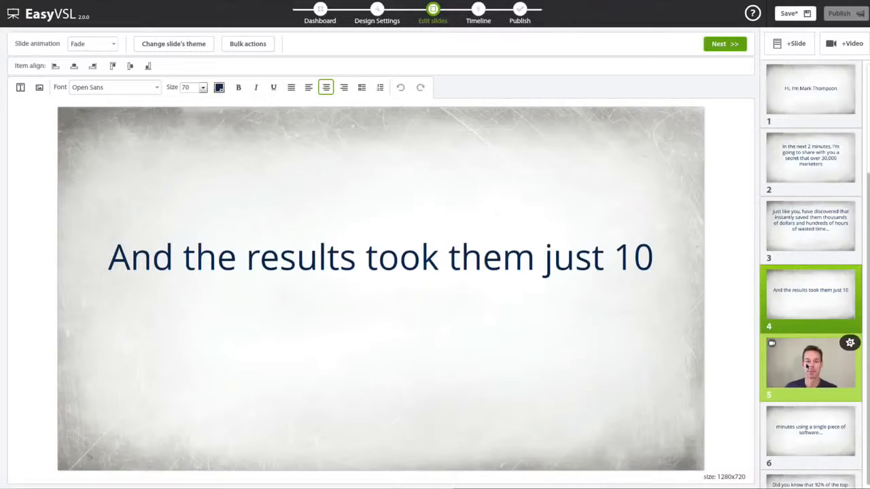
click(789, 13)
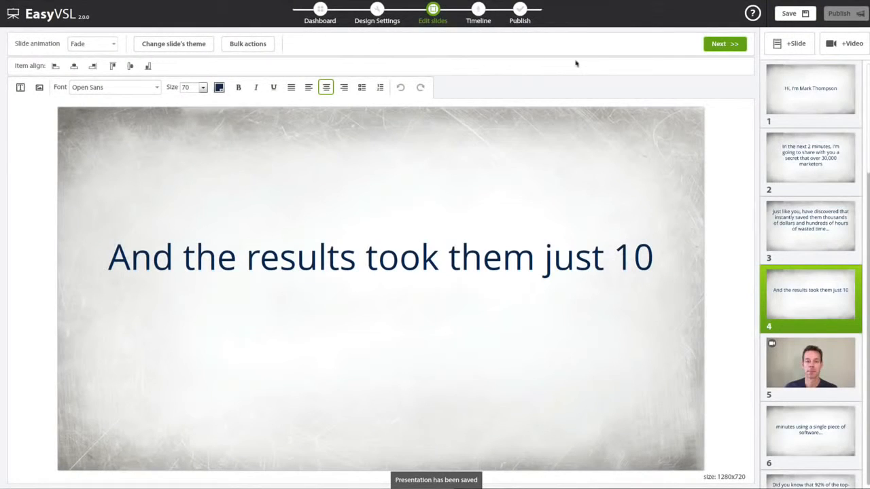
click(720, 48)
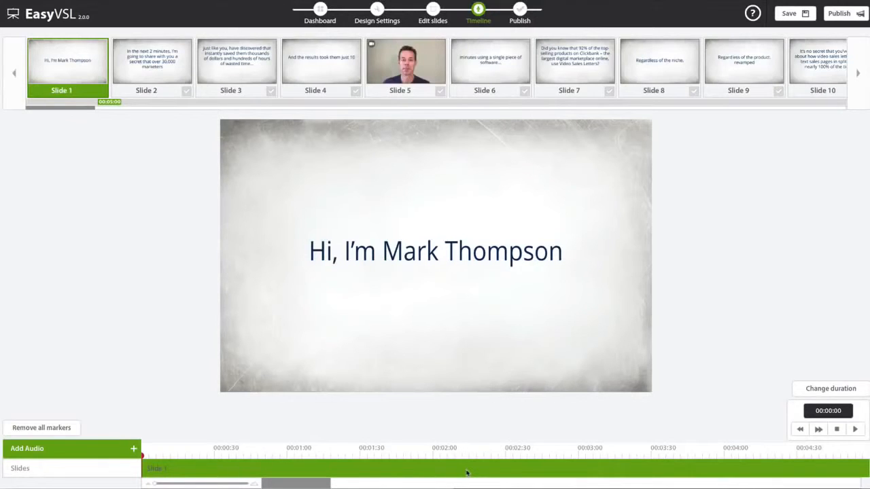
- Open the Add Audio options on the timeline
click(93, 452)
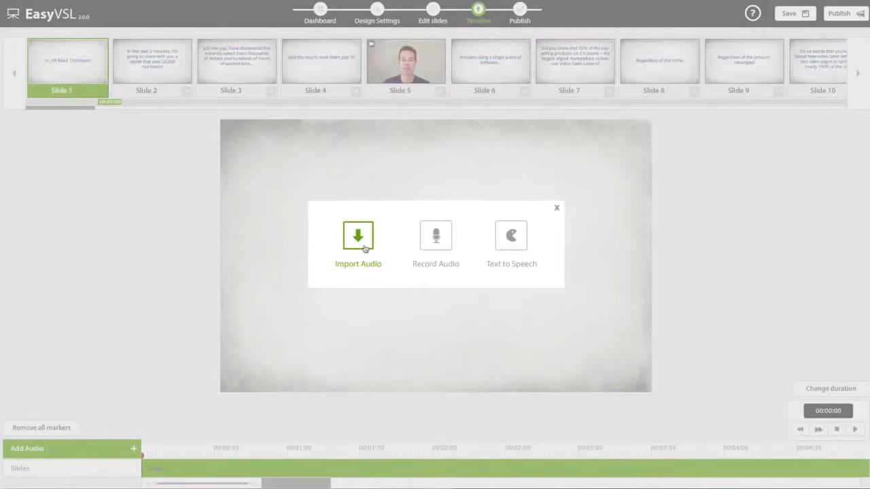
click(435, 244)
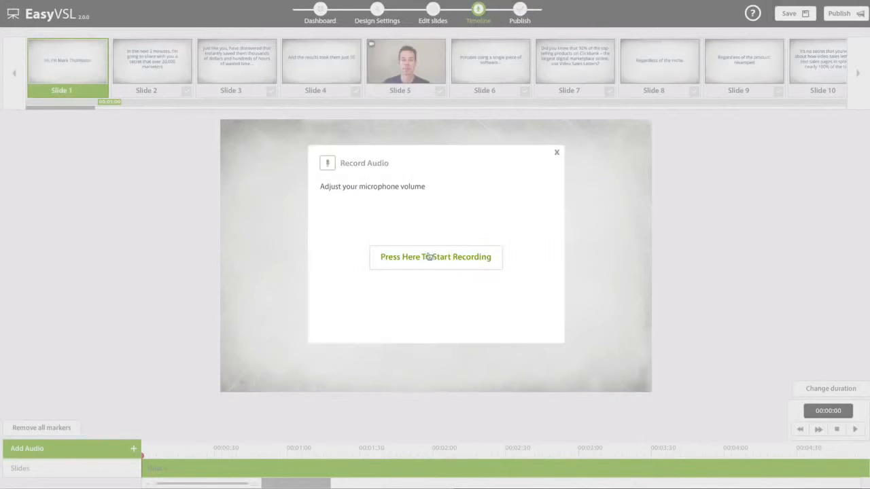
click(426, 258)
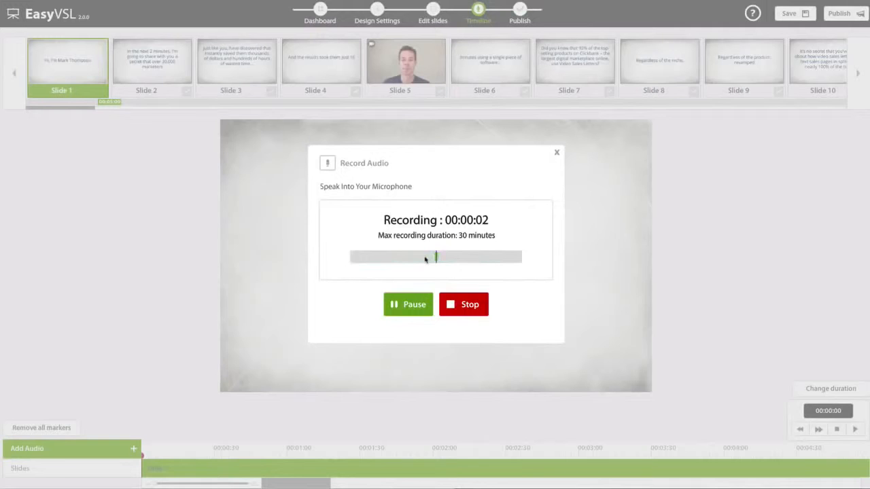
click(456, 312)
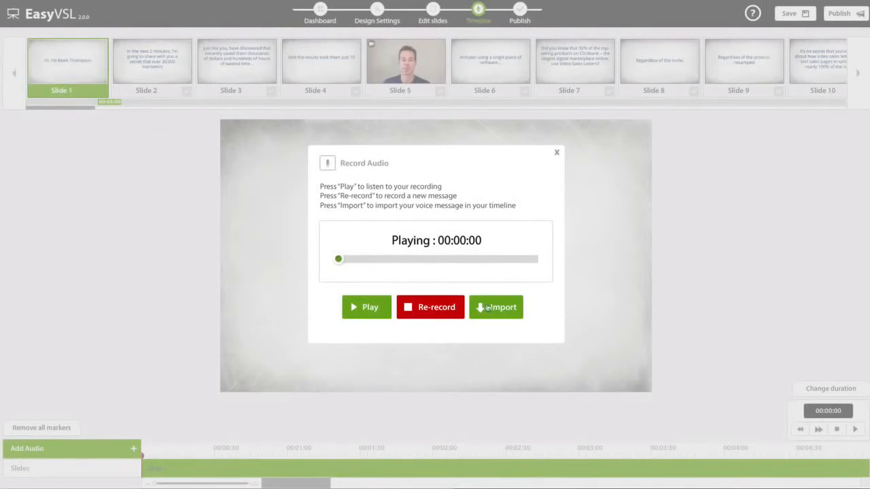
click(491, 307)
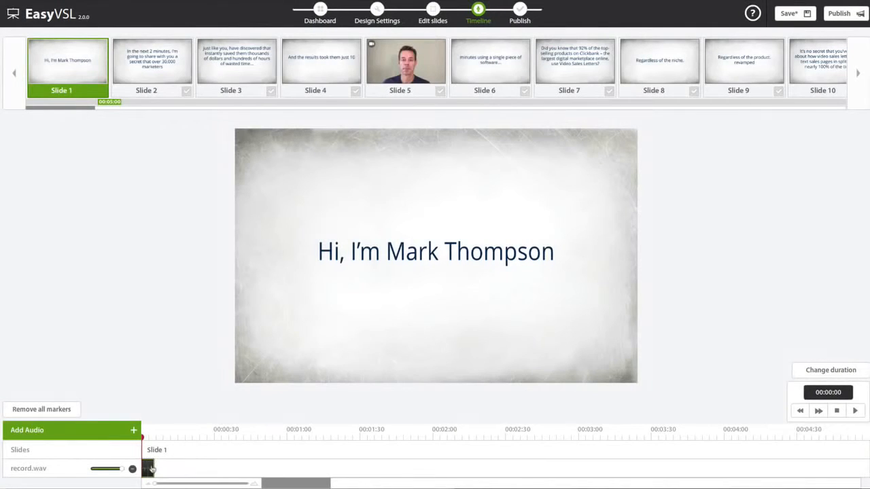
drag(155, 484, 204, 484)
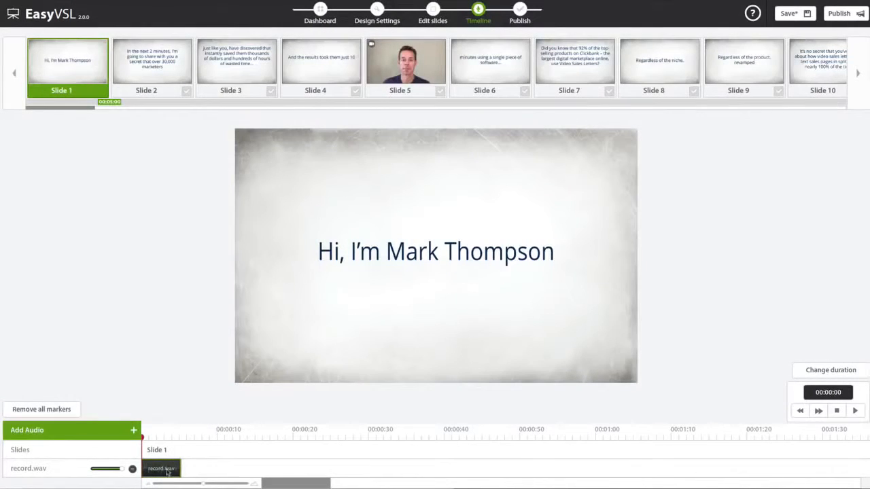
click(173, 472)
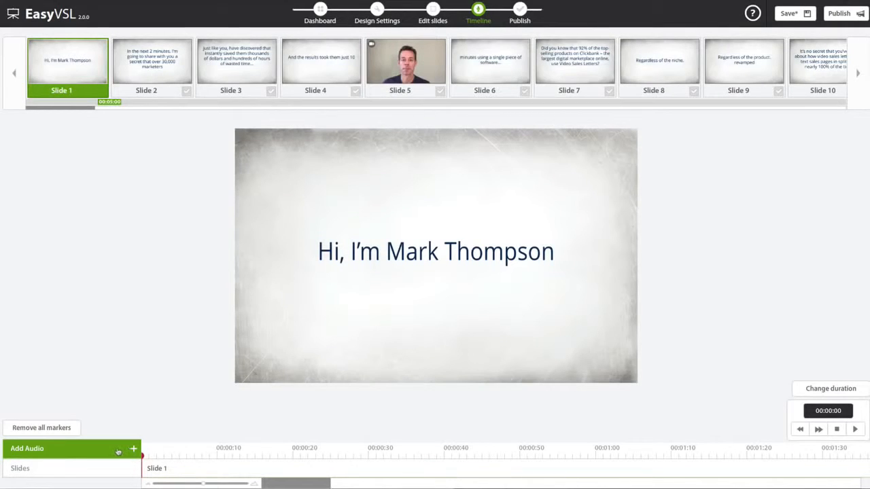
click(119, 451)
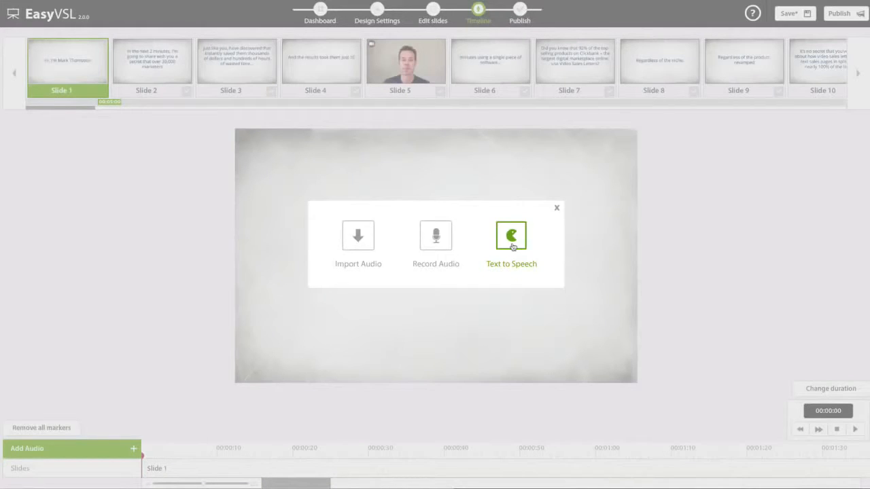
- Import pt1.wav from the Desktop as an audio track under the slides
click(365, 243)
click(413, 240)
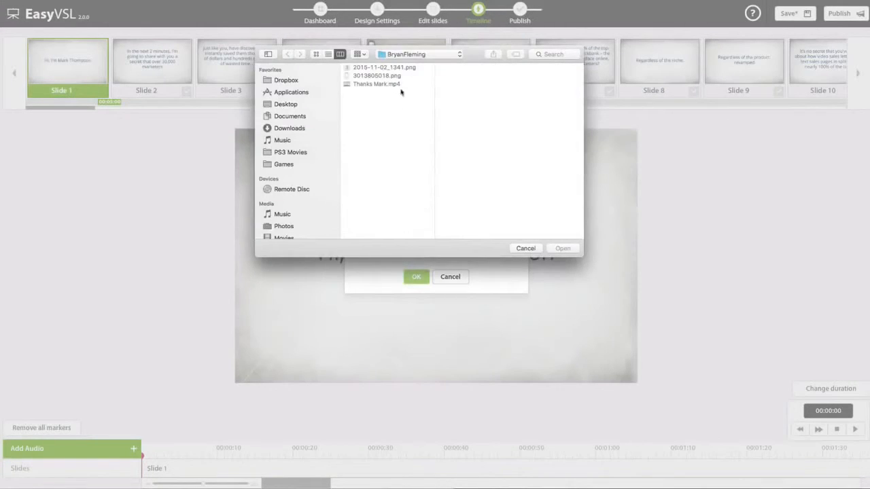
click(288, 105)
double_click(369, 101)
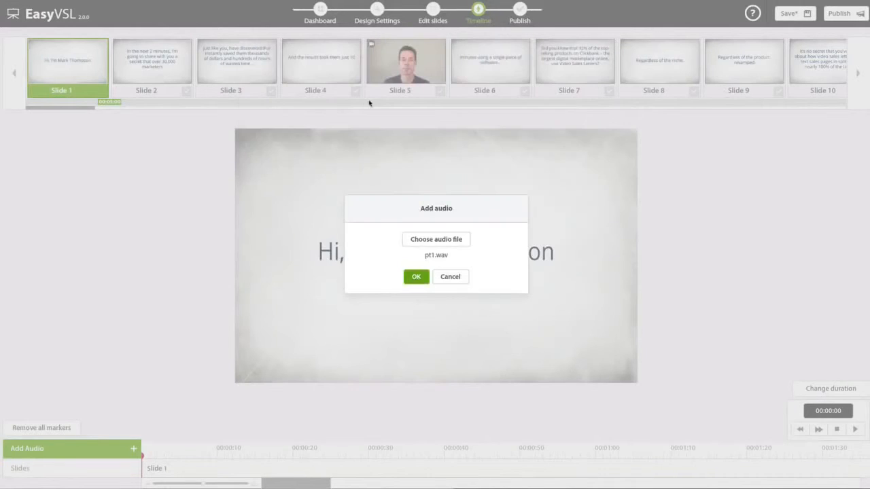
click(410, 277)
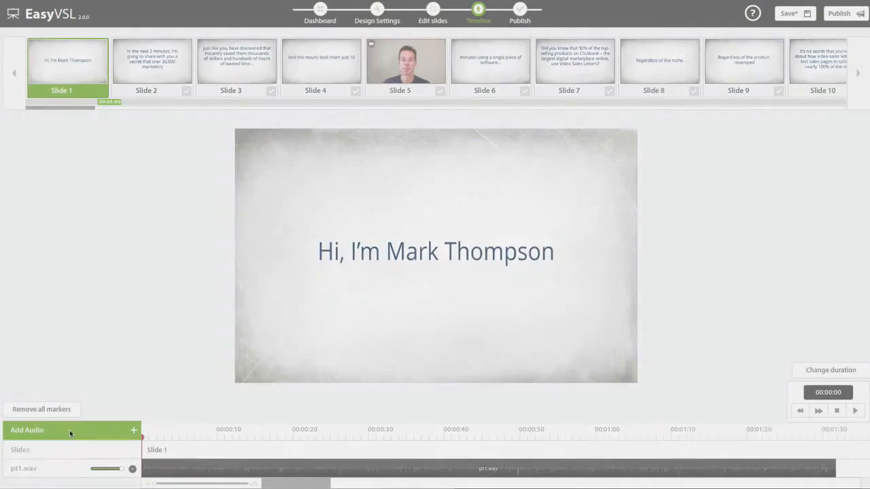
click(69, 430)
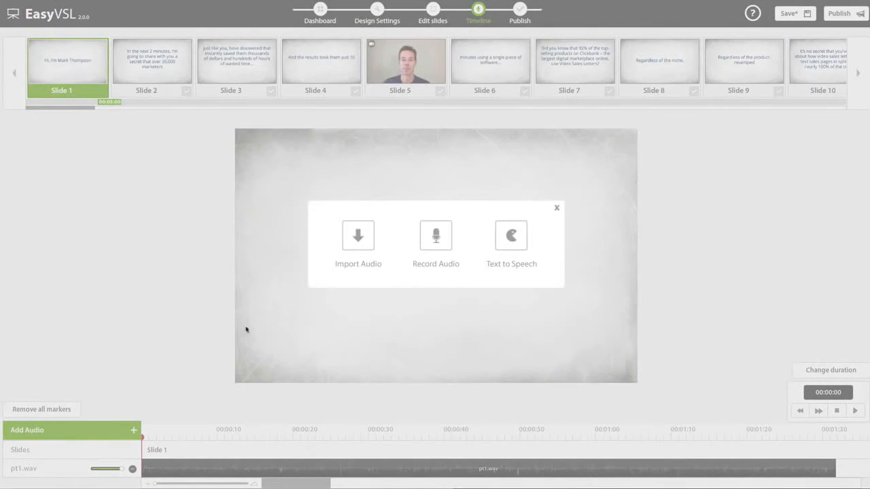
- Import Soft Inspirational.mp3 as a second audio track
click(354, 237)
click(429, 241)
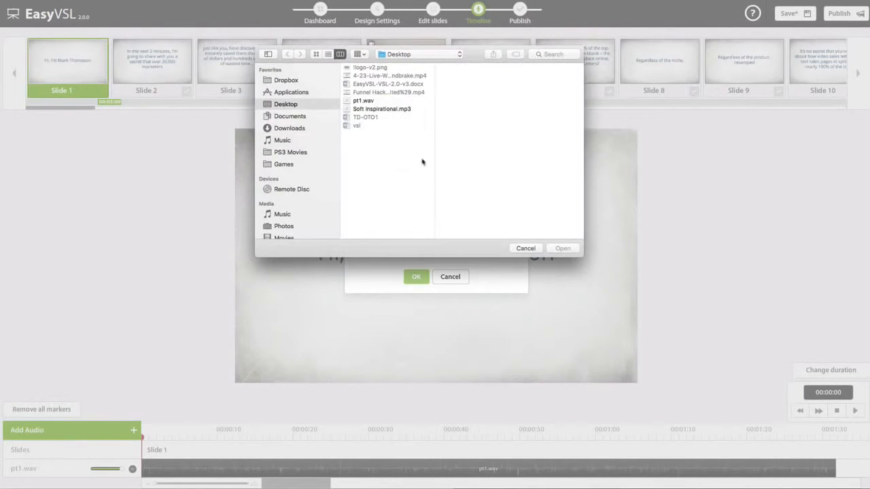
double_click(376, 111)
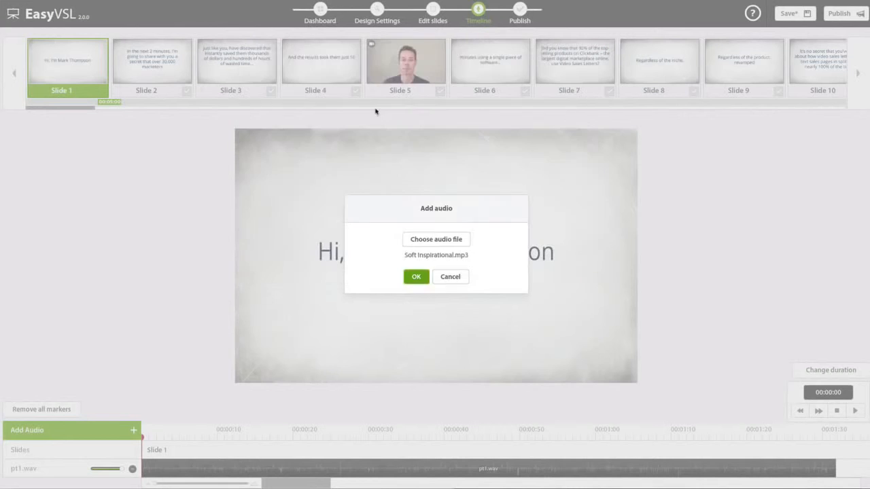
click(416, 276)
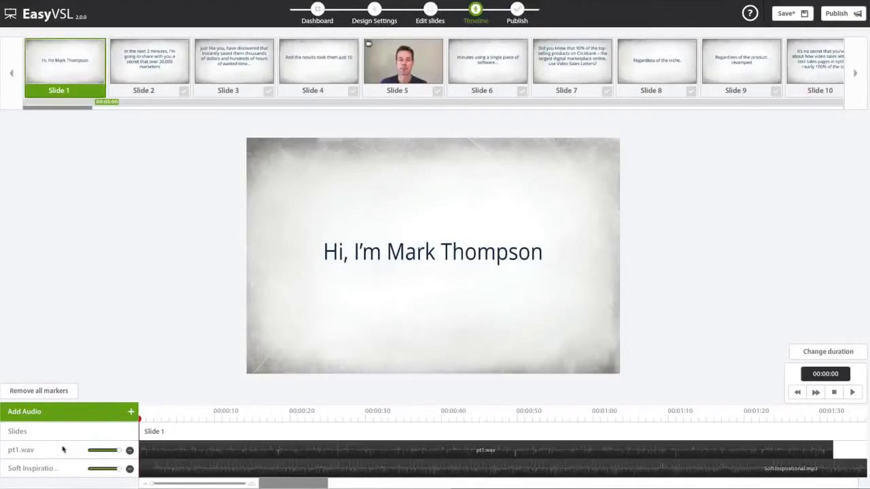
- Rename the two tracks 'Voice Over' and 'Background'
double_click(23, 450)
text(Voice Over)
double_click(20, 468)
triple_click(21, 468)
text(Background)
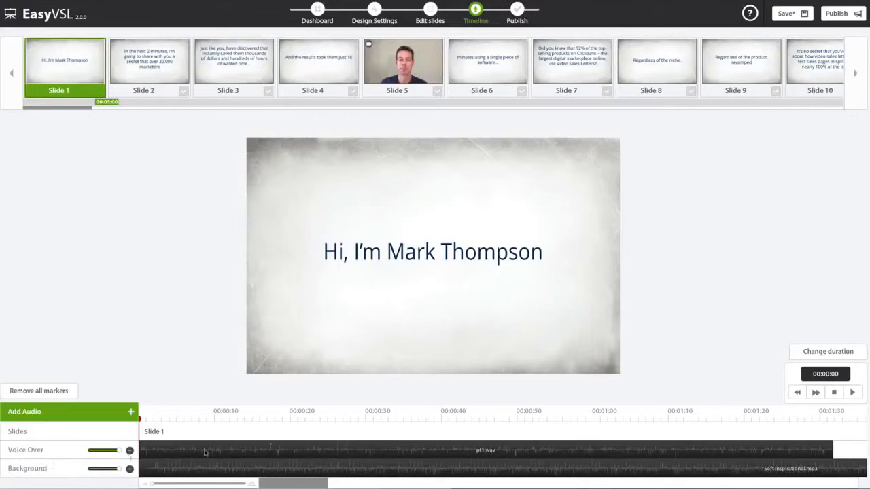
- Lower the Background music volume to about half, previewing the mix with the voice-over
click(854, 393)
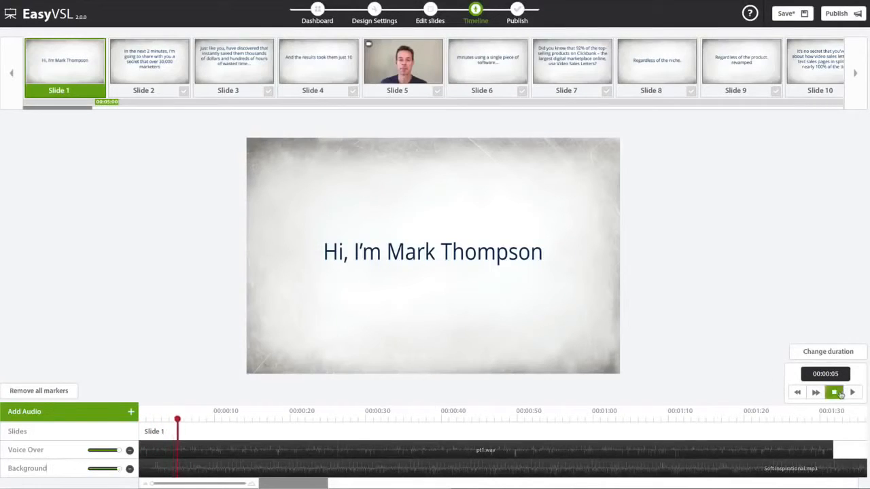
click(834, 393)
drag(120, 469, 106, 473)
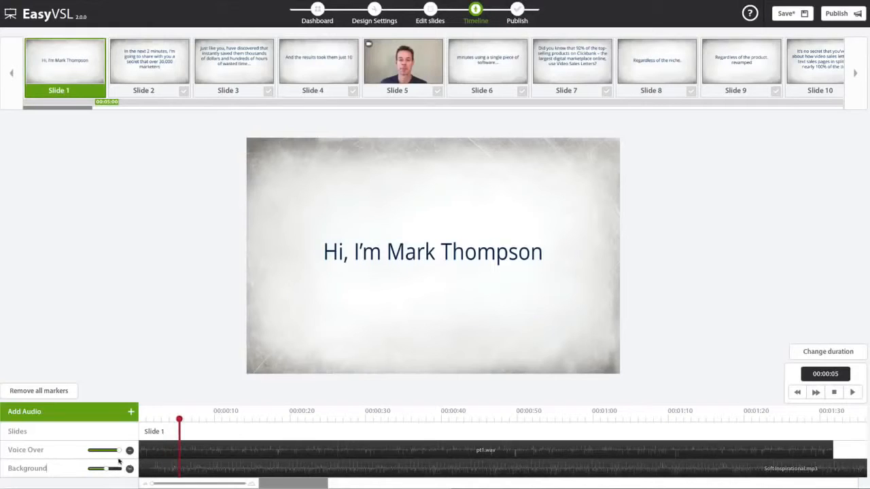
drag(106, 470, 99, 473)
click(852, 392)
drag(100, 469, 96, 470)
click(852, 392)
- Trim the Background clip's start to 00:00:01 on the zoomed timeline
drag(155, 483, 245, 484)
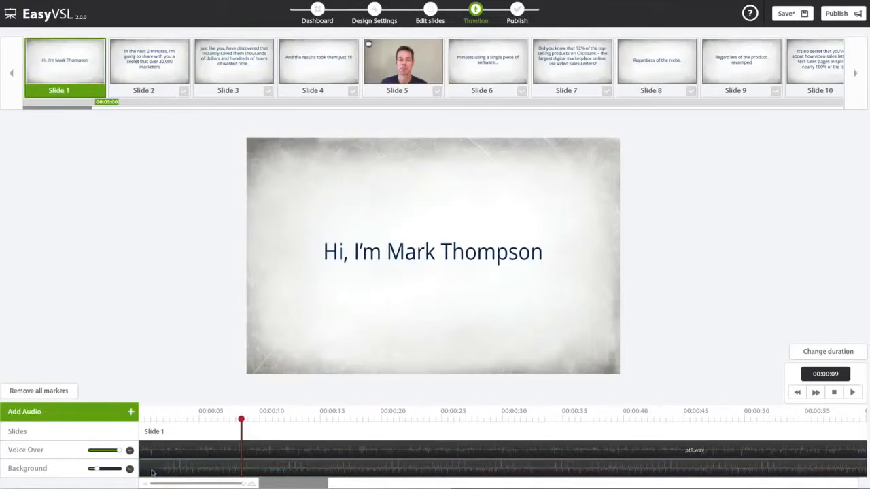
drag(142, 466, 179, 468)
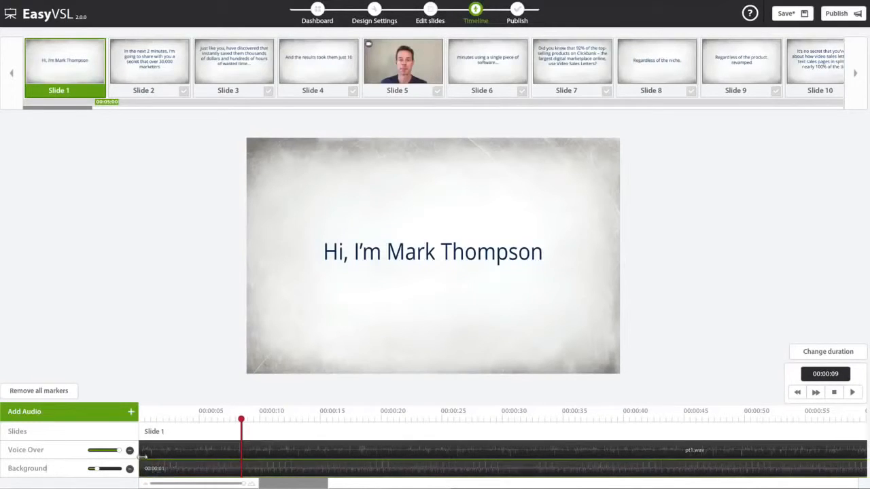
drag(241, 486, 196, 486)
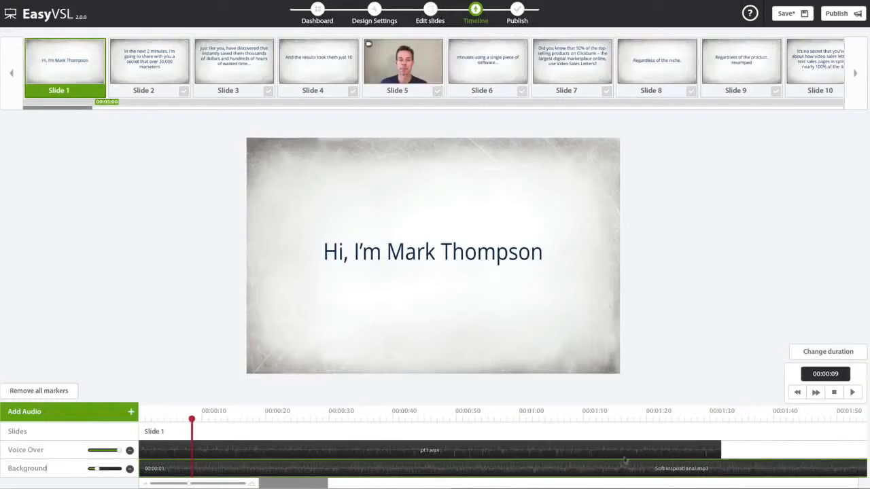
drag(193, 426, 721, 421)
click(612, 451)
click(740, 465)
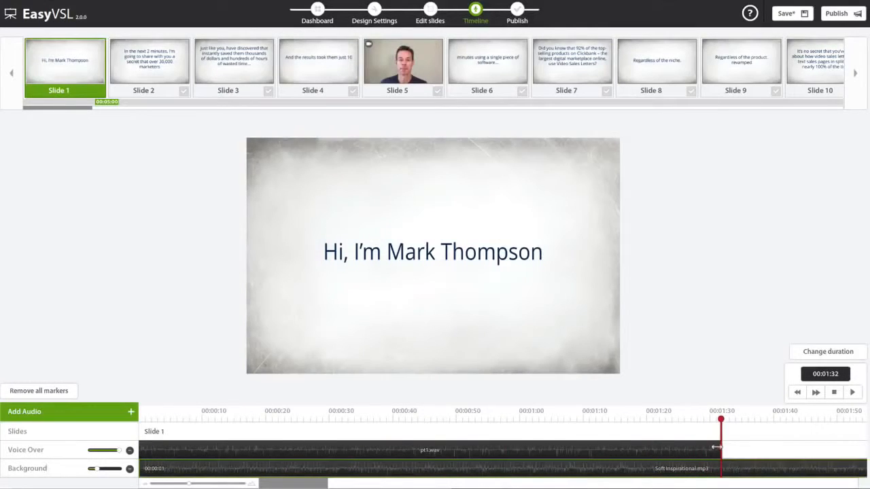
- Split the Background clip at the playhead where the voice-over ends, about 00:01:32
drag(189, 485, 251, 482)
drag(807, 468, 779, 467)
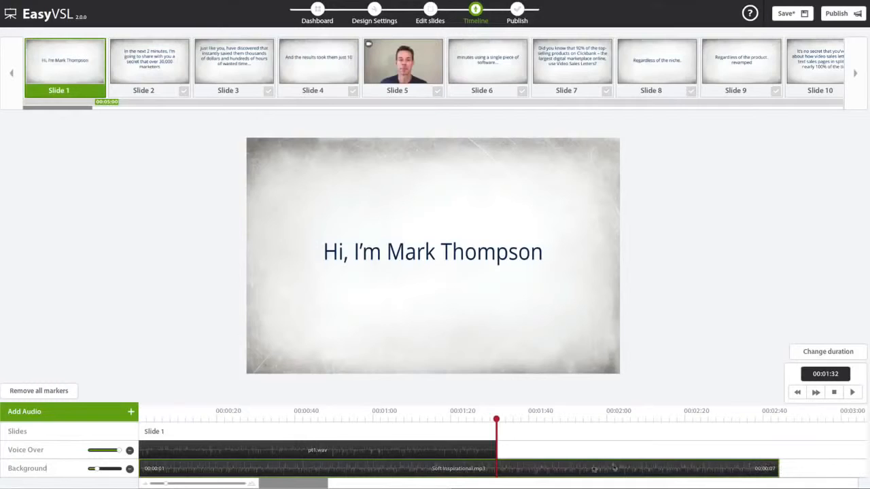
right_click(501, 467)
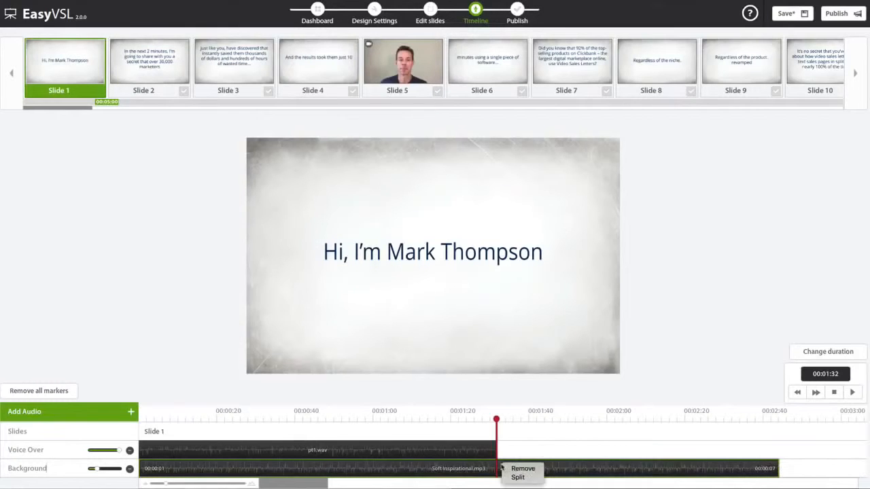
click(517, 478)
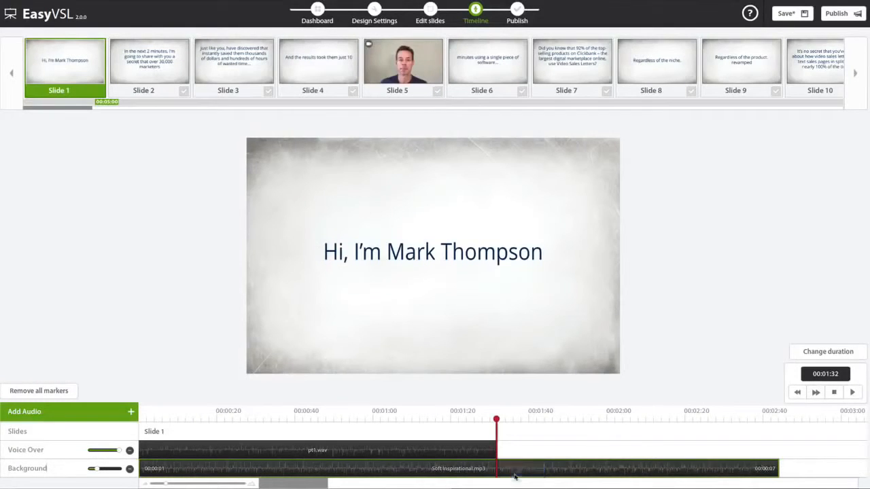
- Remove the leftover music part and realign the Background clip to the track start
drag(520, 468, 559, 466)
right_click(547, 466)
click(557, 470)
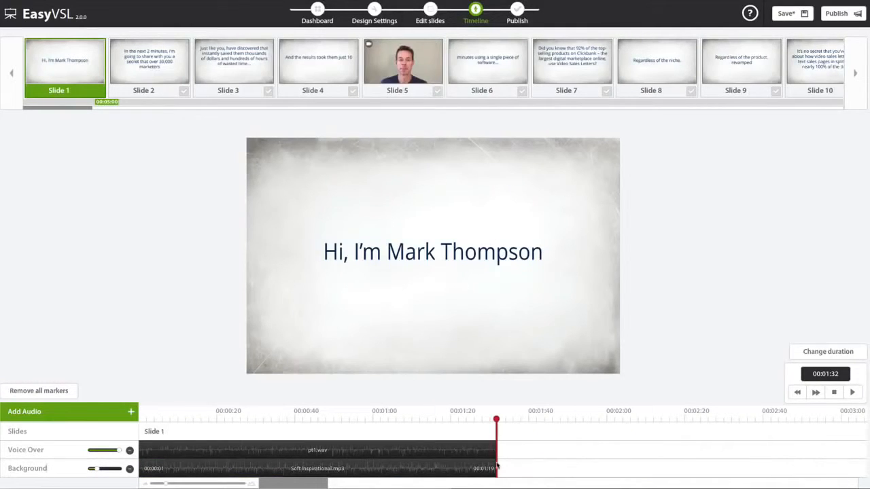
drag(452, 468, 388, 449)
drag(348, 486, 250, 484)
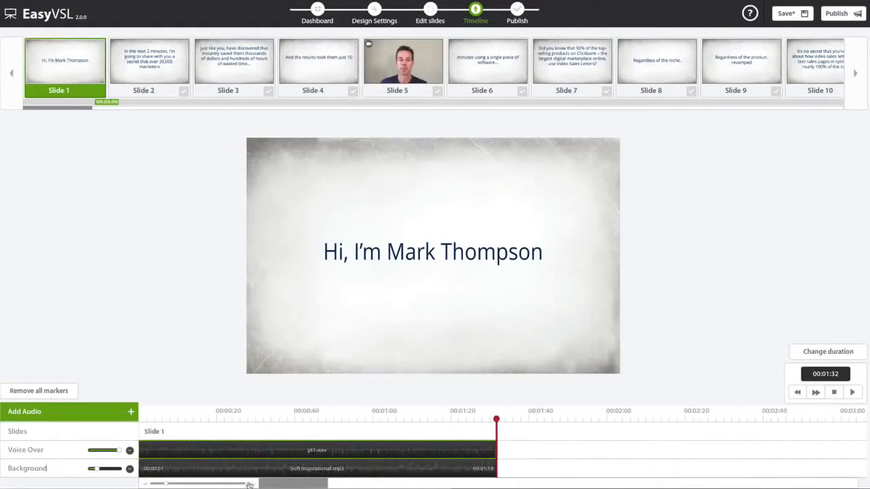
drag(192, 485, 205, 485)
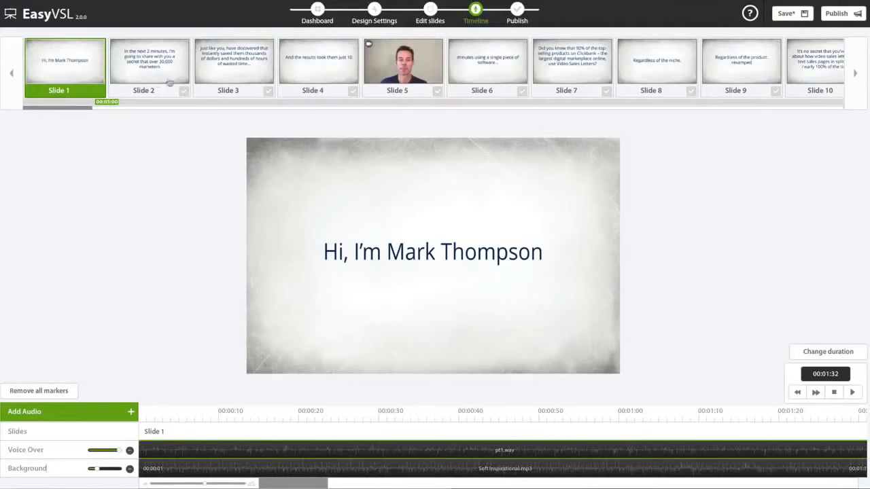
- Delete video slide 5, save the Demo presentation, and return to the Timeline
click(430, 11)
click(849, 341)
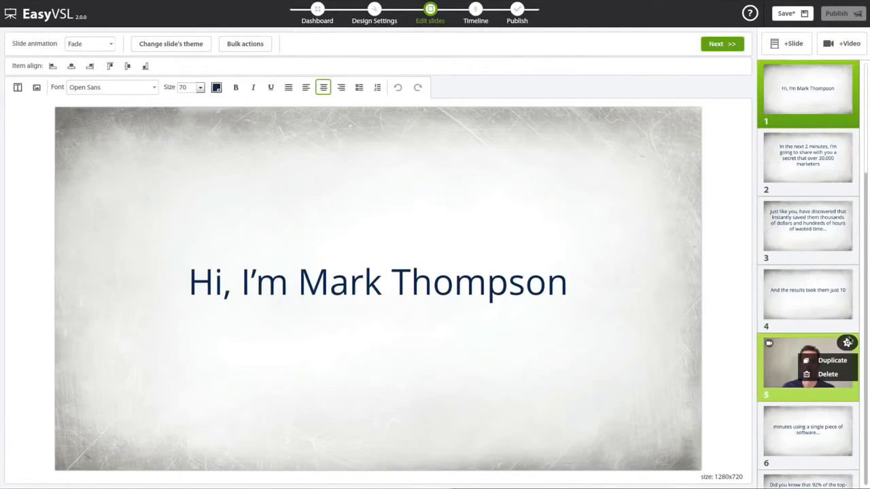
click(836, 375)
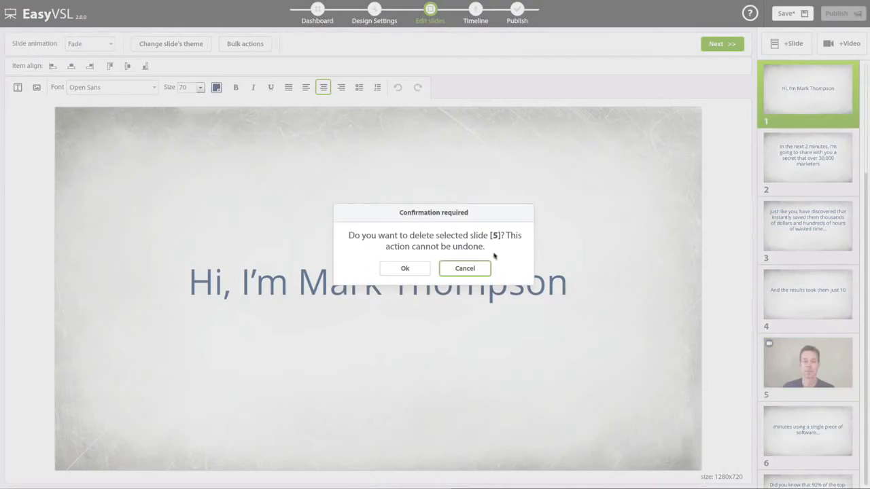
click(401, 267)
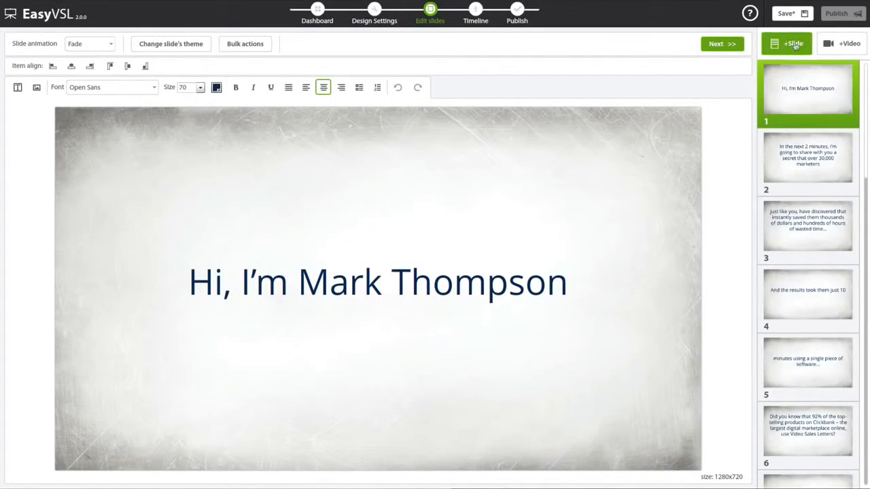
click(786, 14)
click(732, 46)
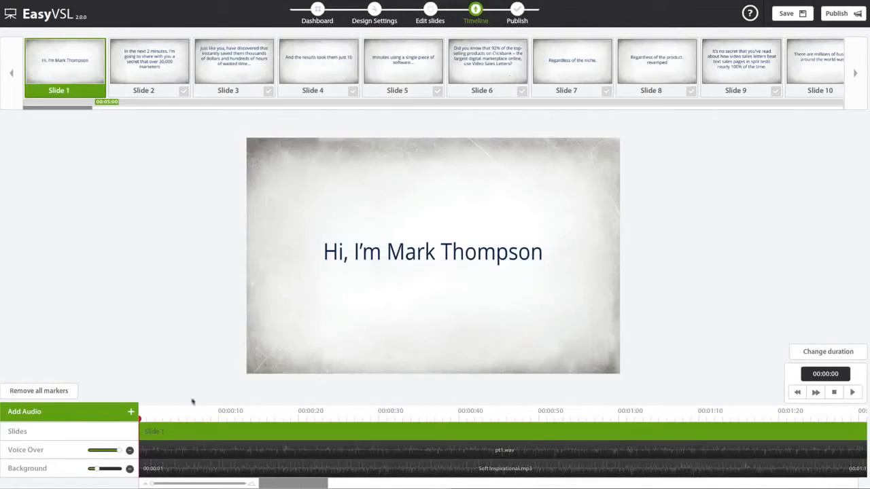
- During playback, mark slides 2–5 to start at about 2, 6, 13 and 16 seconds
click(853, 393)
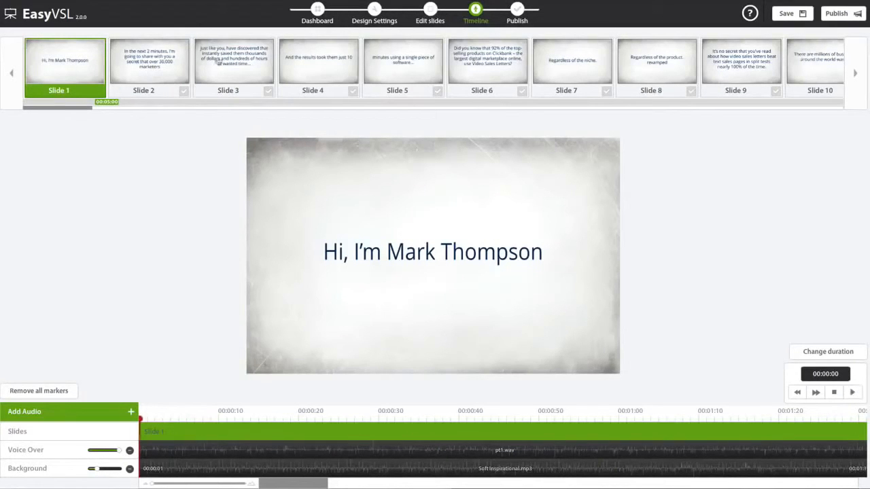
click(182, 92)
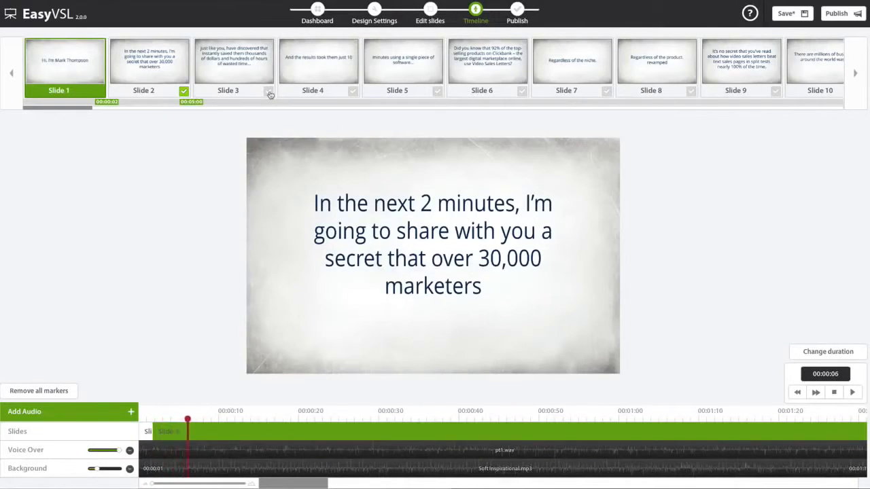
click(268, 92)
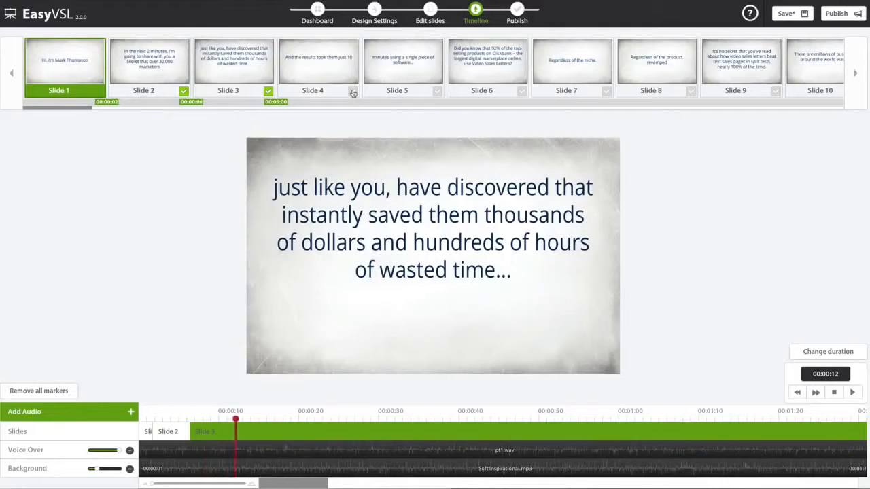
click(353, 92)
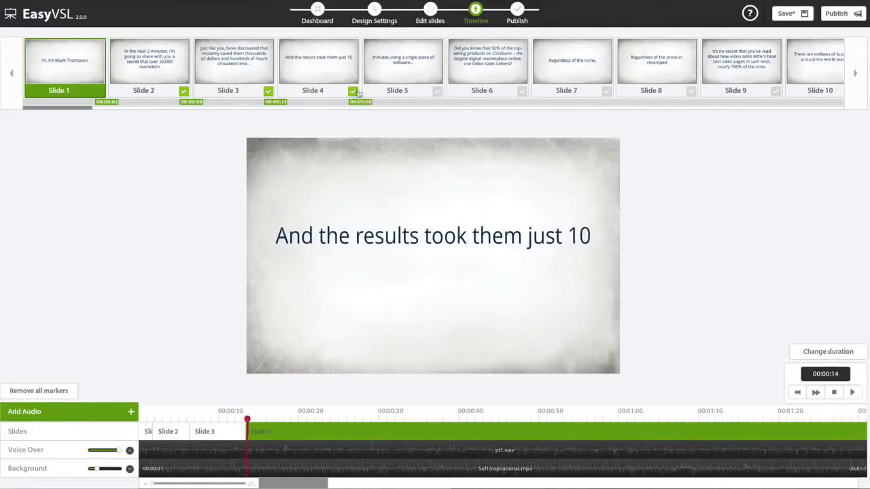
click(437, 92)
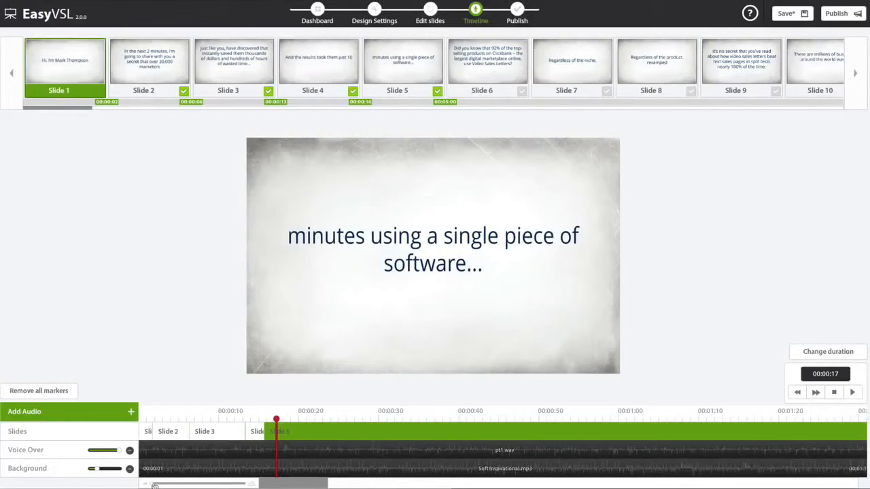
- Extend slide 2's block on the zoomed timeline so slide 3 begins at 00:00:07
drag(154, 485, 249, 485)
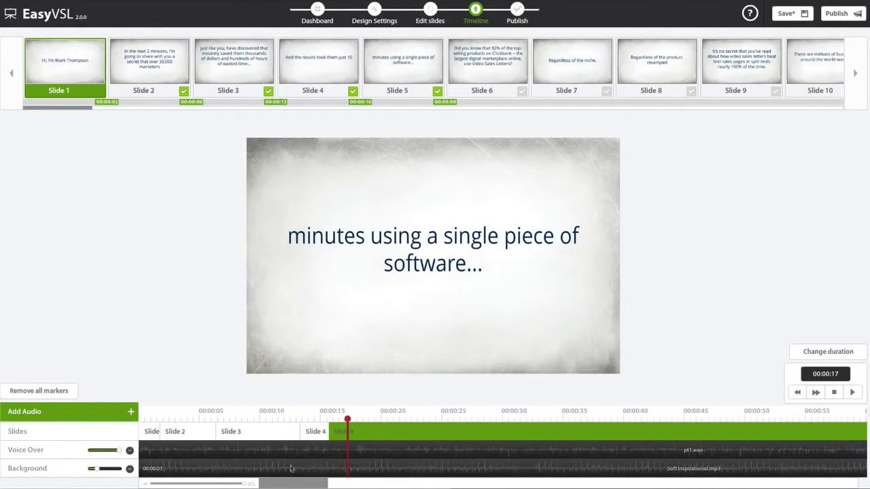
click(314, 432)
click(332, 432)
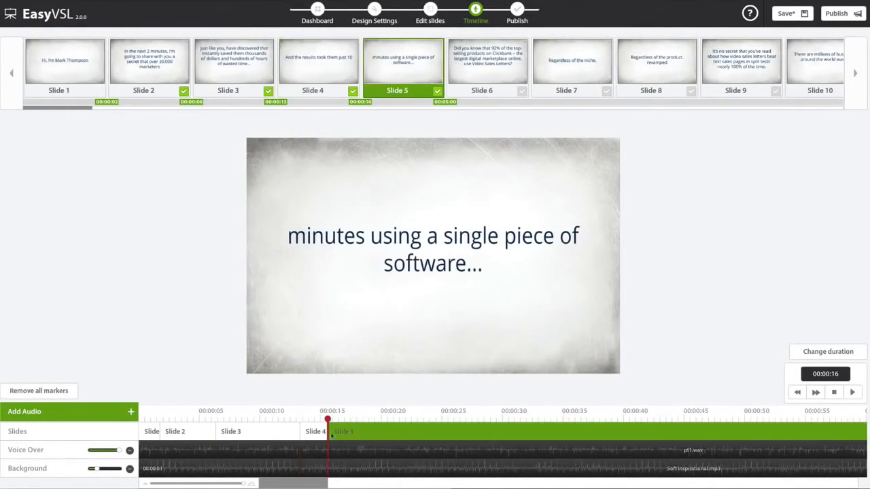
click(311, 432)
click(248, 432)
click(195, 430)
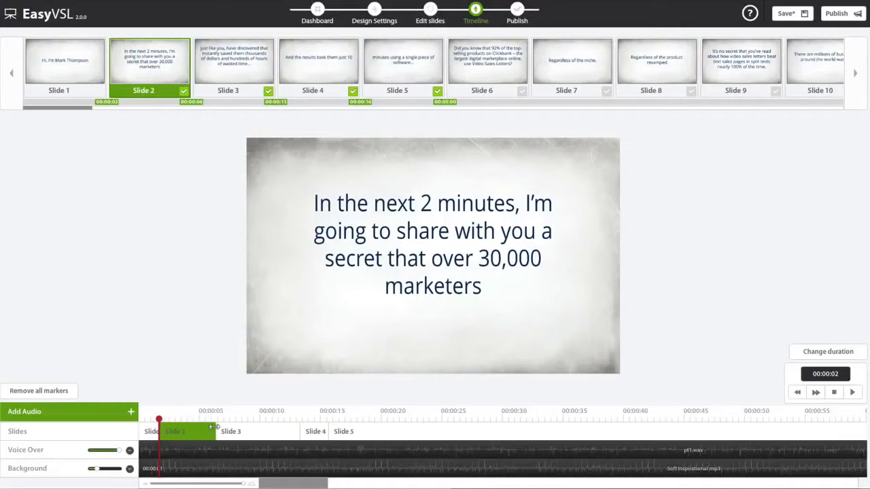
drag(213, 427, 218, 427)
mouse_move(299, 426)
mouse_down()
mouse_move(287, 428)
mouse_move(297, 427)
mouse_up()
drag(157, 419, 138, 421)
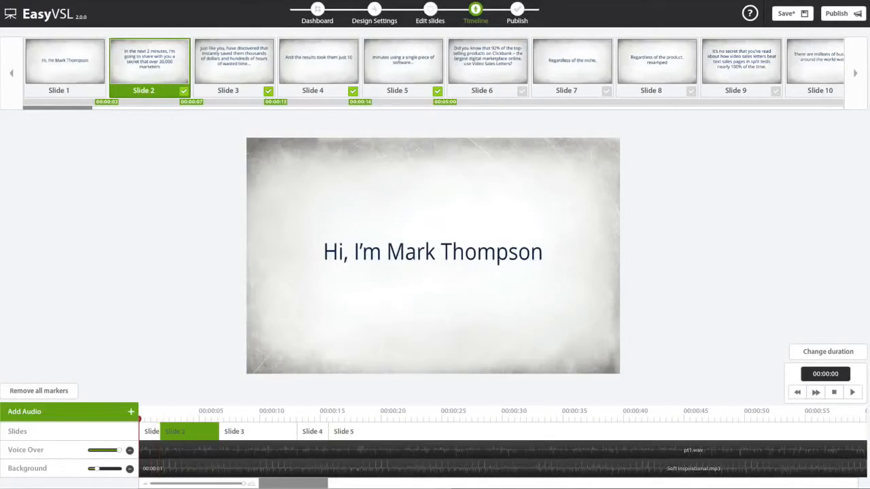
click(852, 392)
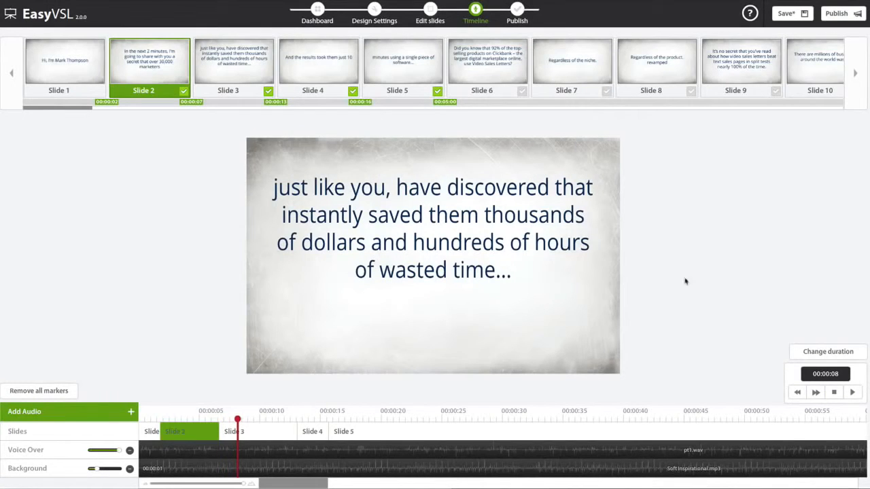
- Save the timing, review publish metadata, set video quality to maximum, then cancel publishing
click(788, 14)
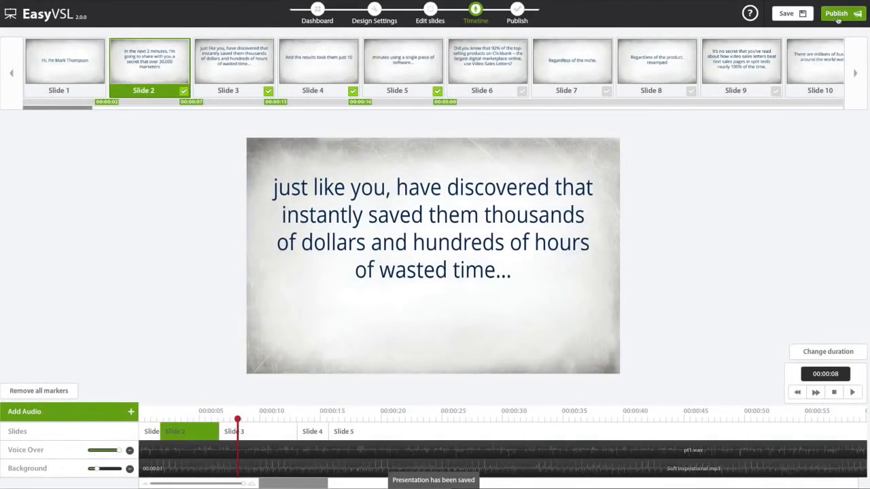
click(836, 17)
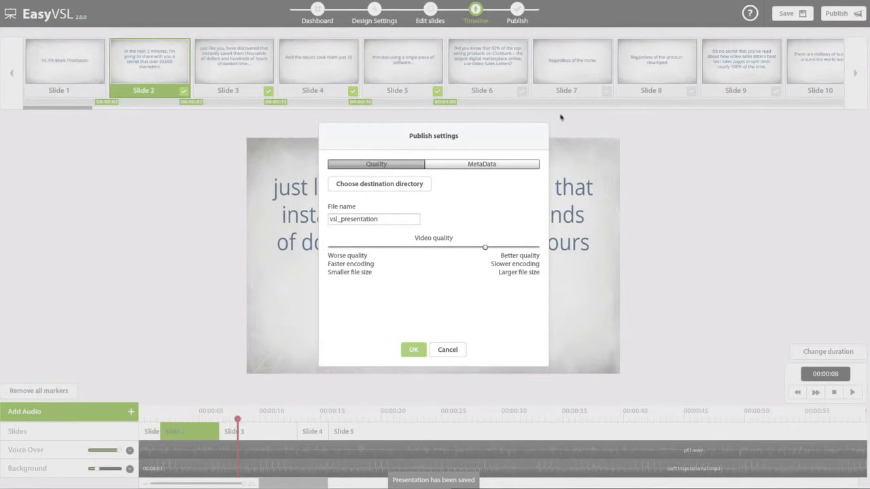
click(487, 164)
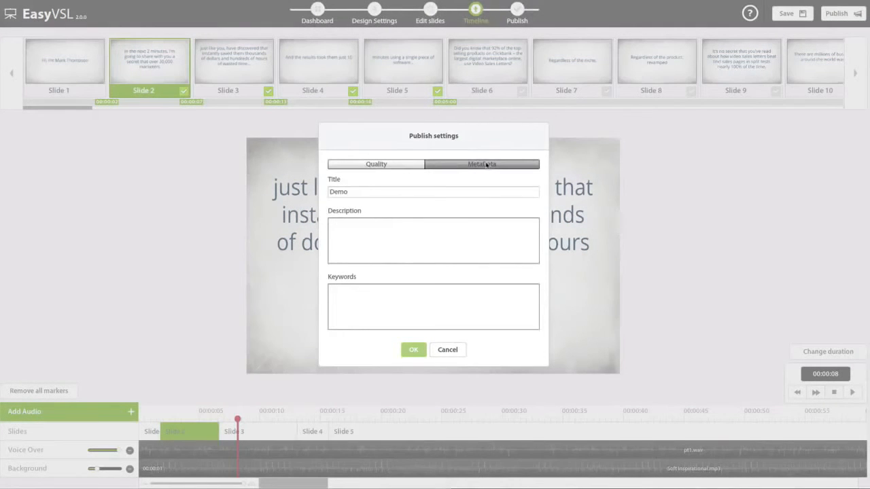
click(378, 165)
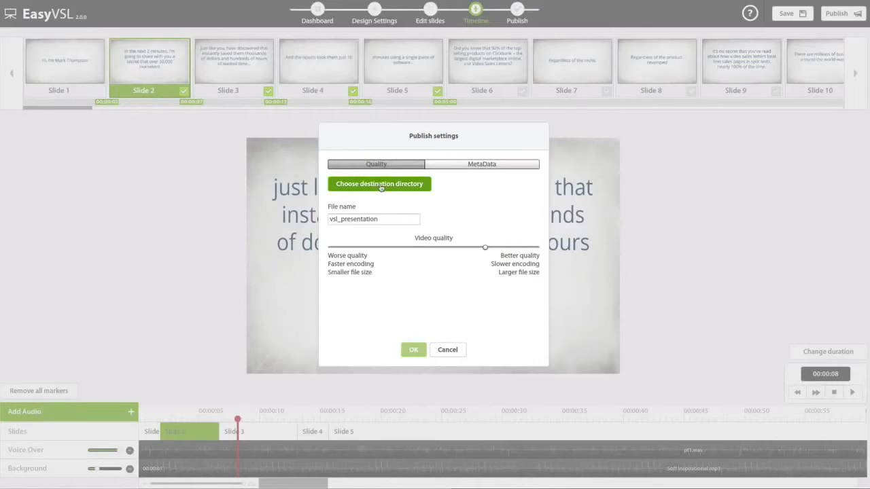
drag(484, 247, 535, 247)
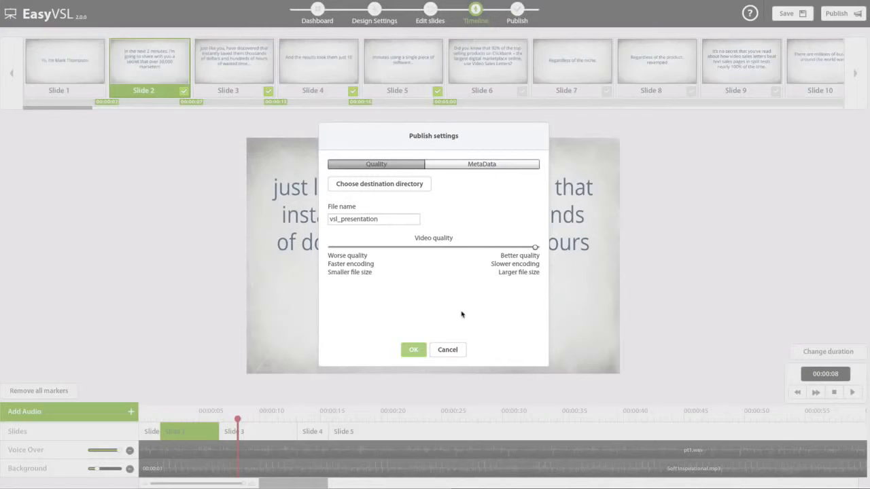
click(447, 349)
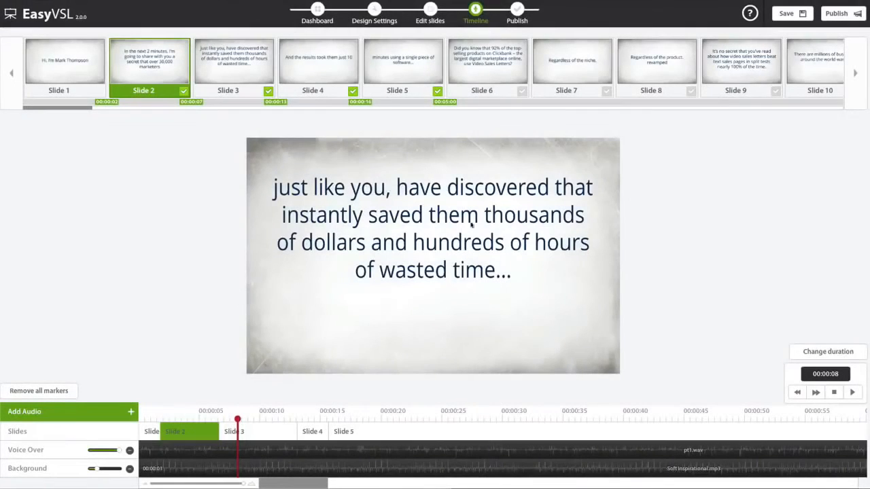
- Translate and copy the Demo presentation from English to Polish from the dashboard
click(316, 12)
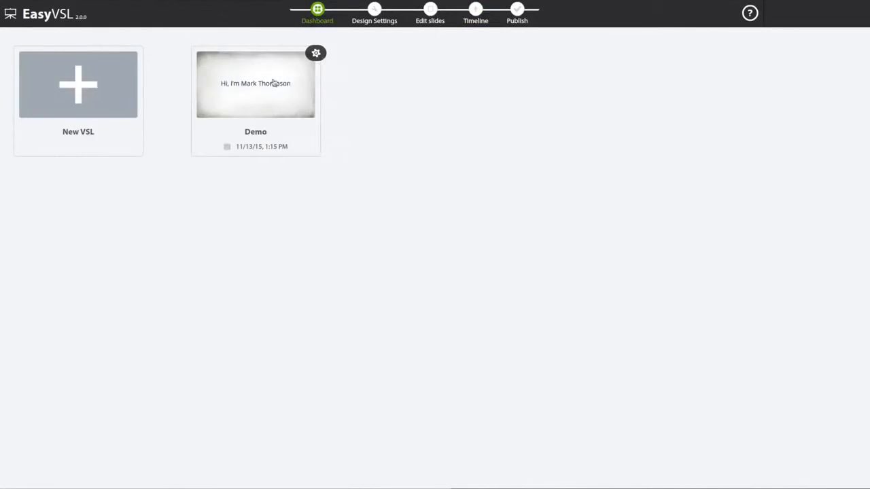
click(316, 53)
click(320, 140)
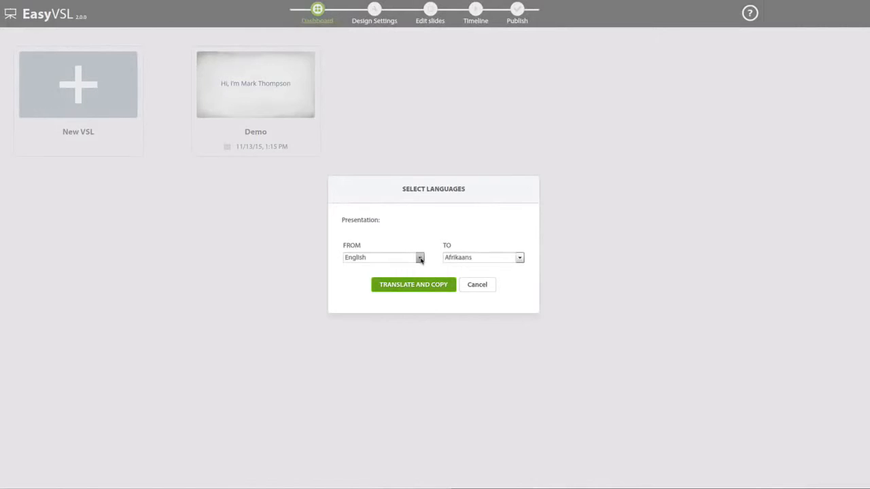
click(448, 258)
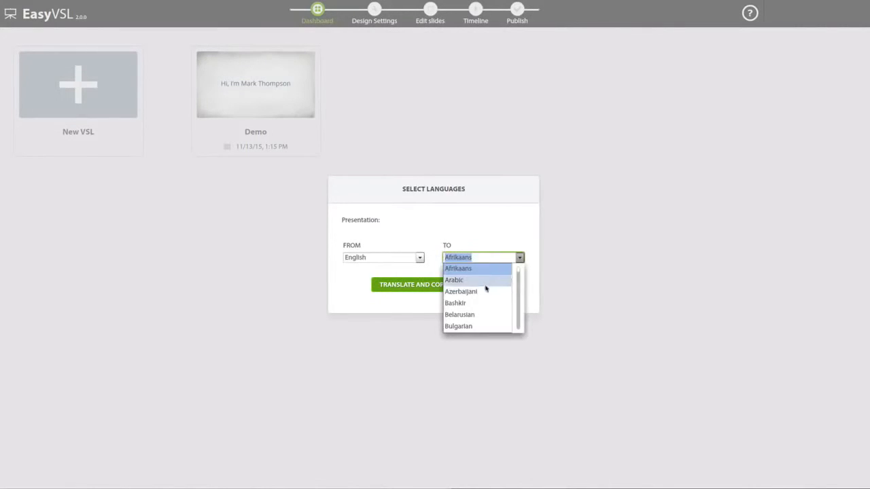
scroll(489, 288, down, 15)
scroll(473, 291, down, 4)
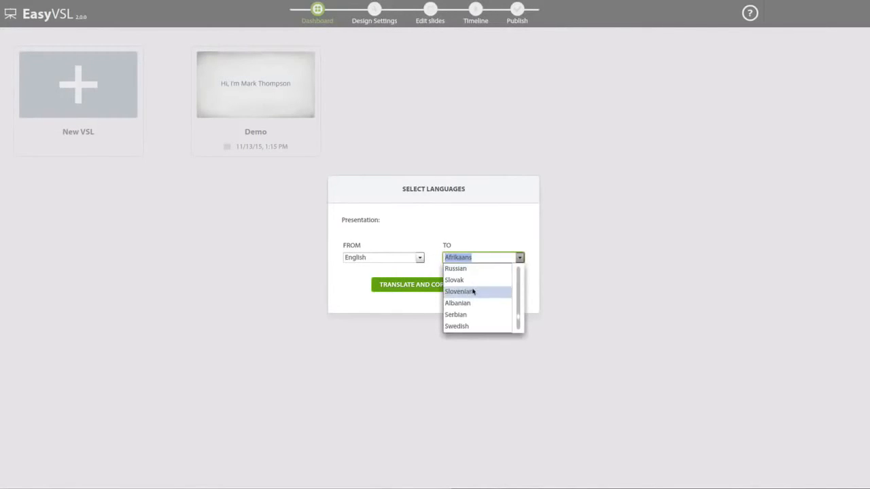
click(466, 314)
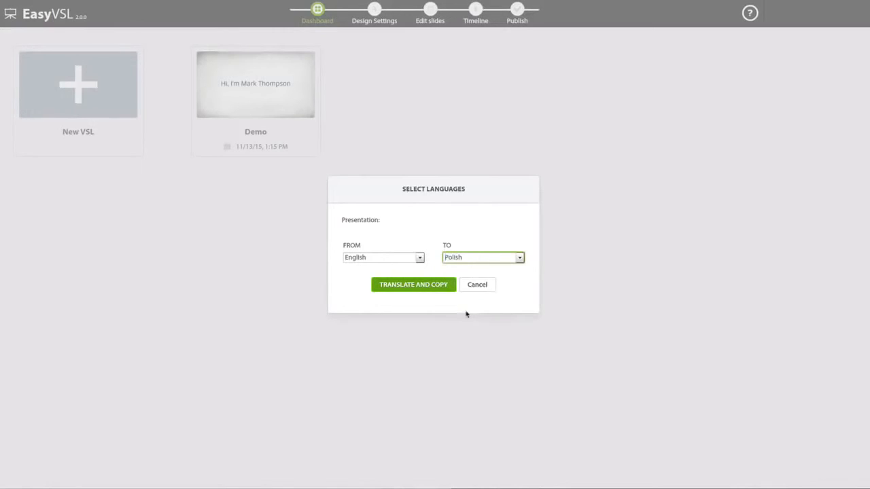
click(432, 286)
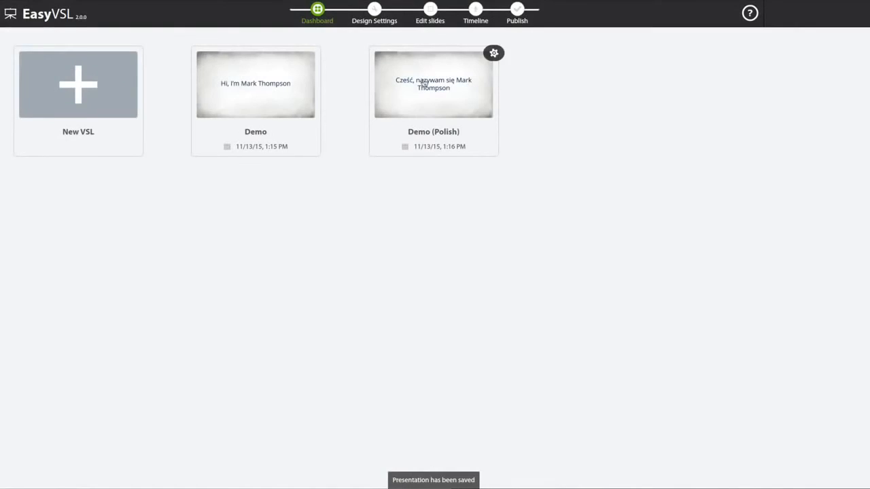
- Check the Demo (Polish) copy's translated slides 2, 3 and 1, then return to the dashboard
click(423, 84)
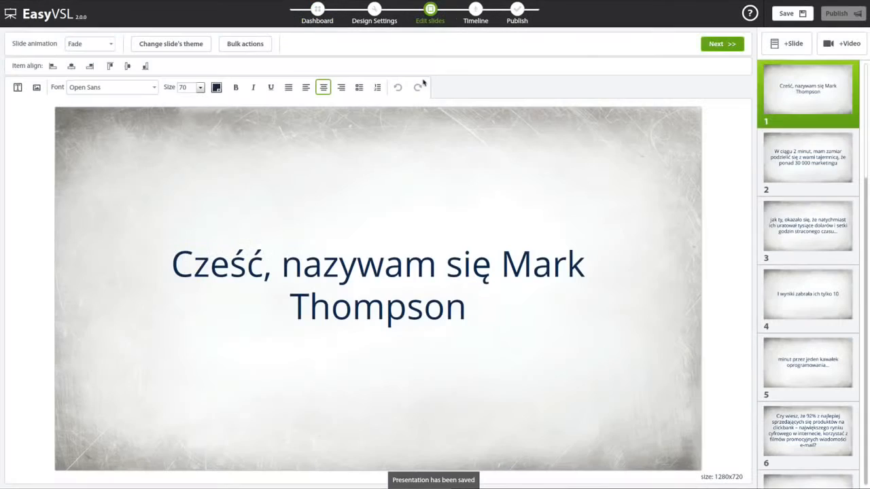
click(798, 161)
click(802, 211)
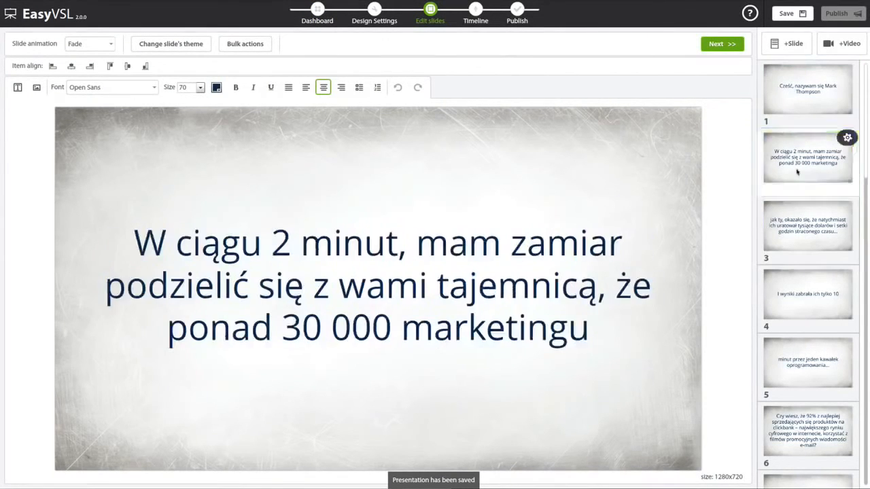
click(790, 101)
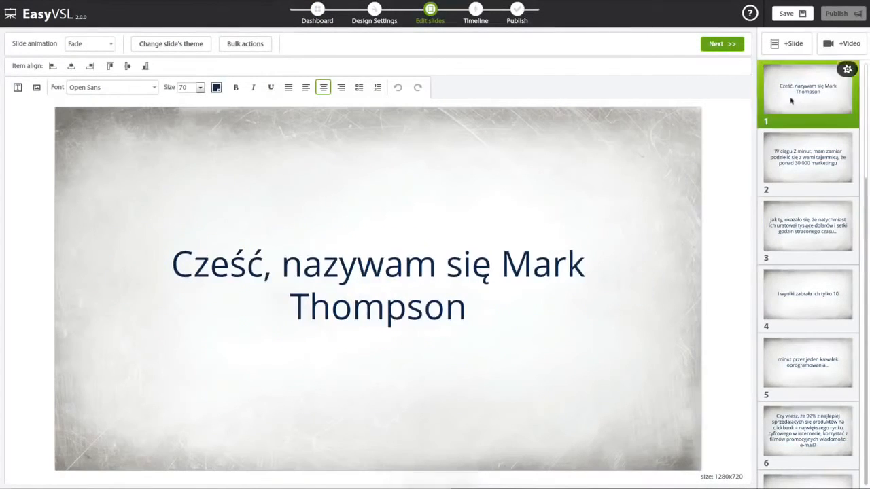
click(316, 9)
mouse_move(318, 53)
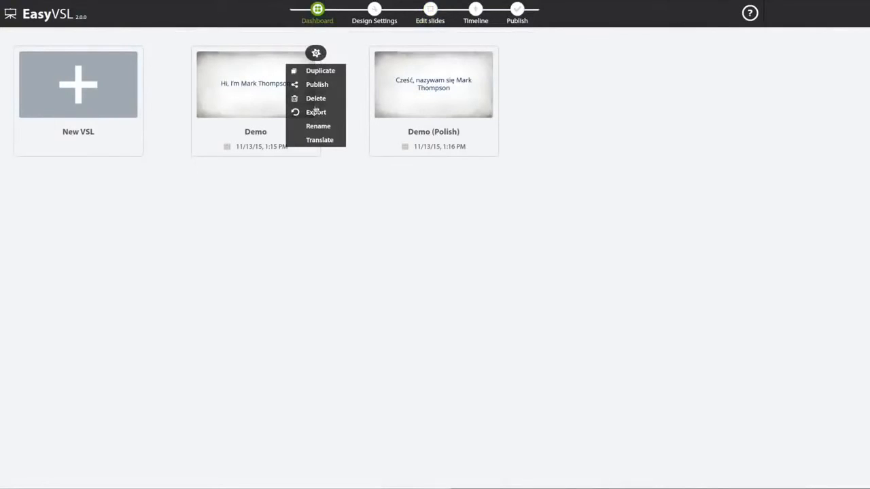